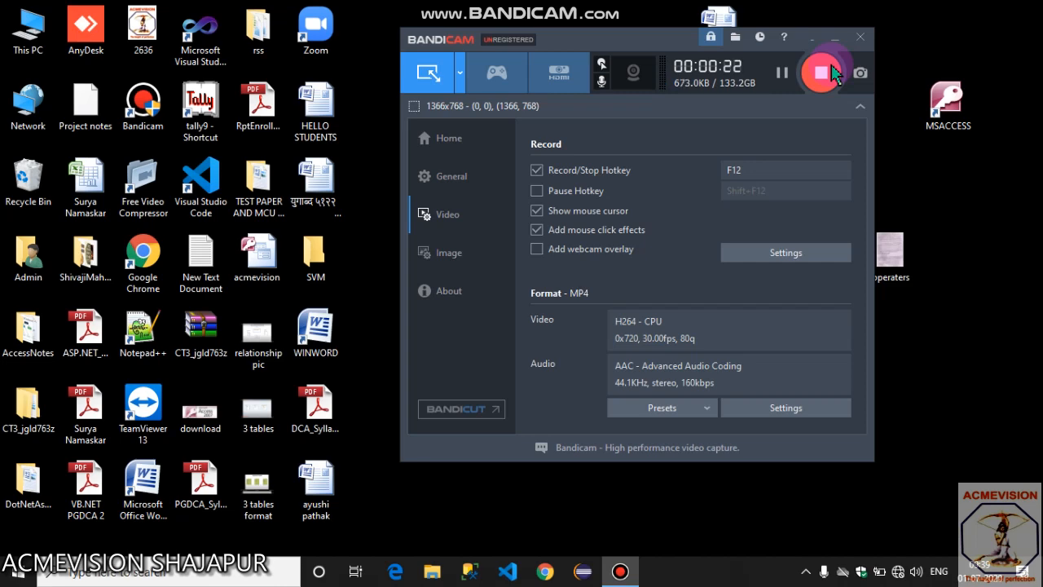
Launch Tally 9 from the tally9 desktop shortcut
left_click(173, 126)
double_click(188, 116)
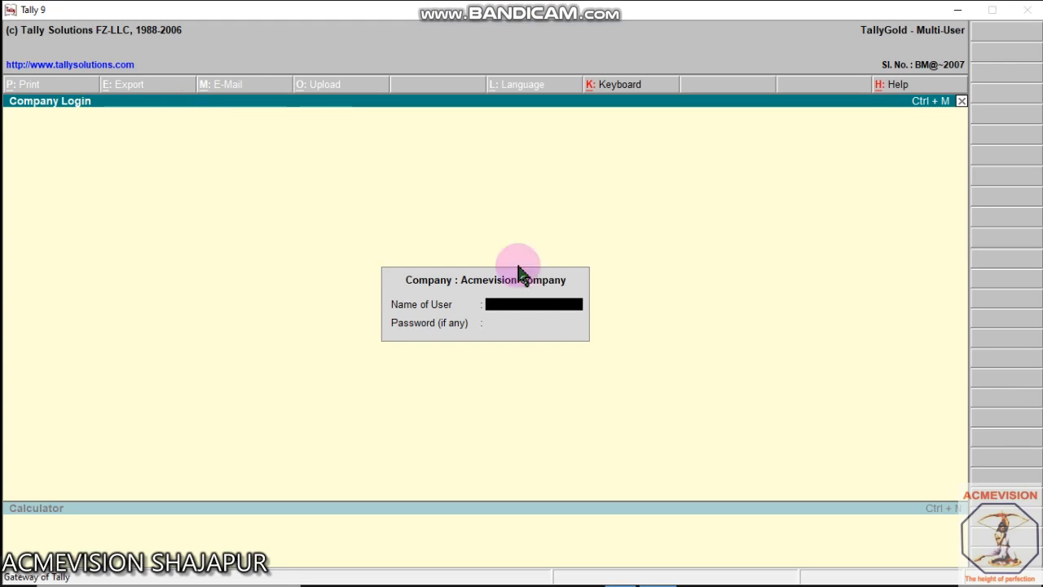
Select the company Acmevision Compnay 2020 and log in with the user name
key("Escape")
key("Down")
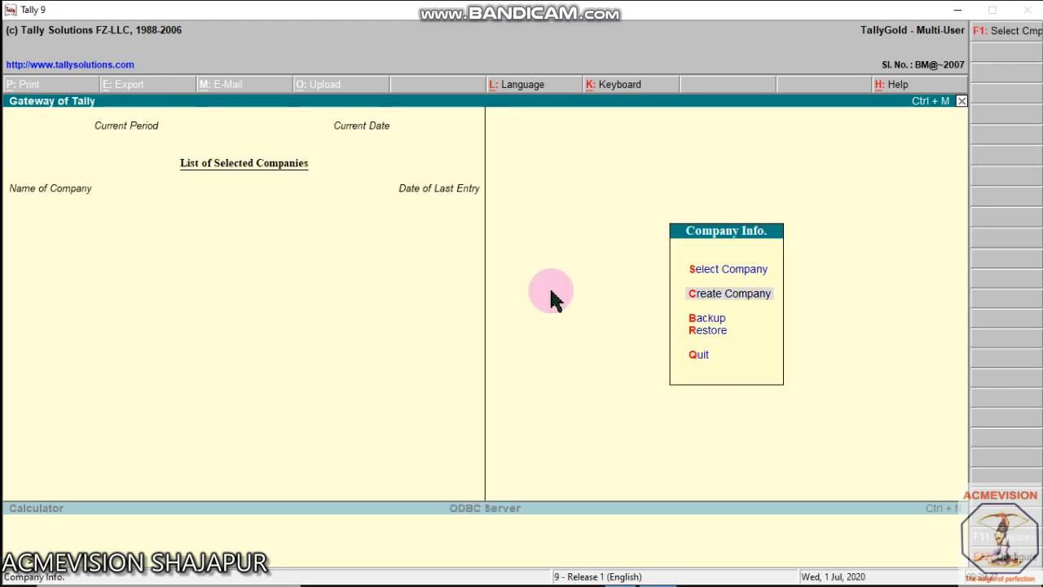
key("Up")
key("Return")
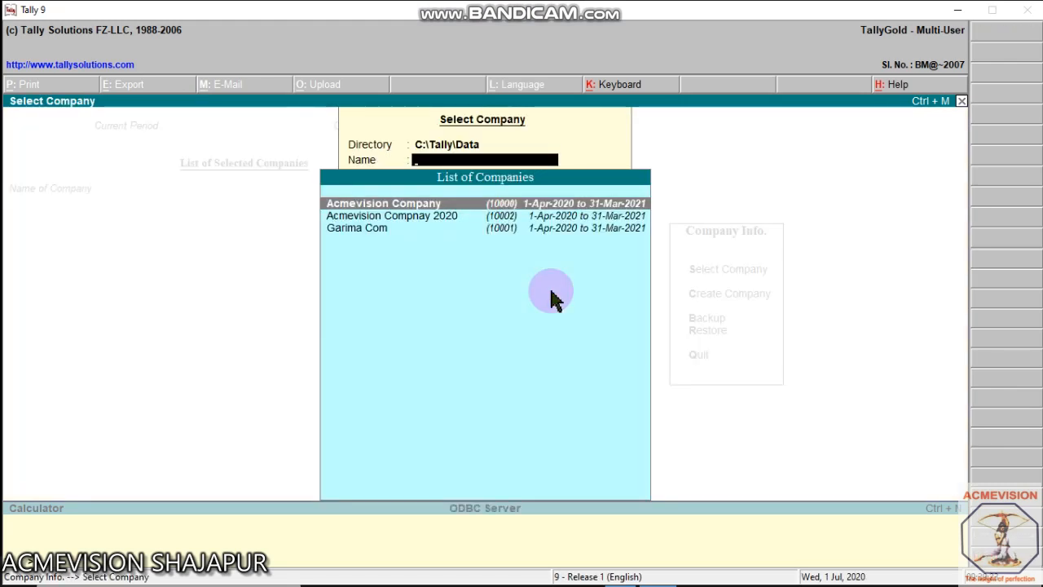
key("Down")
key("Return")
type("Ac")
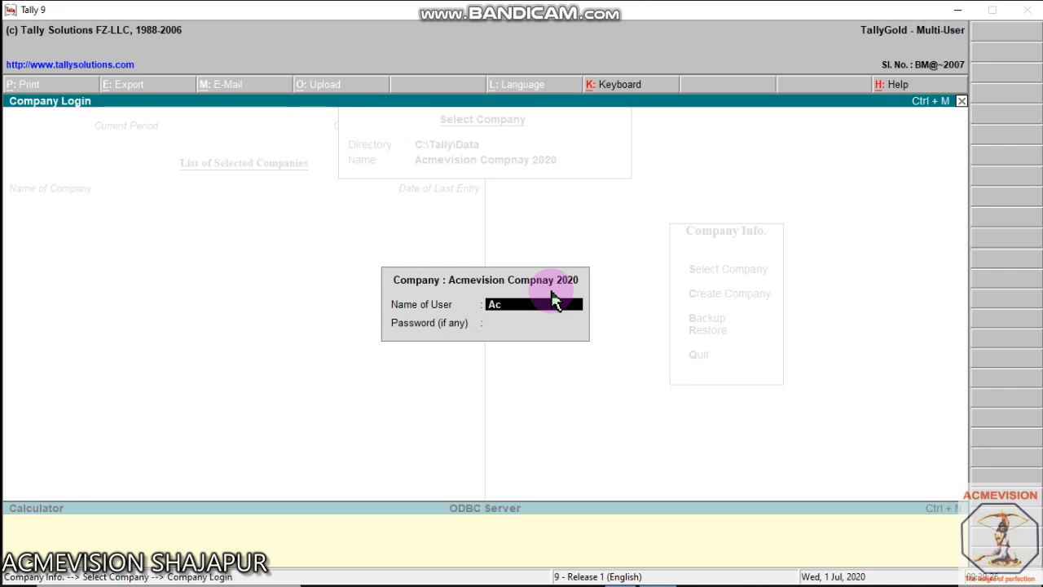
type("me")
key("Return")
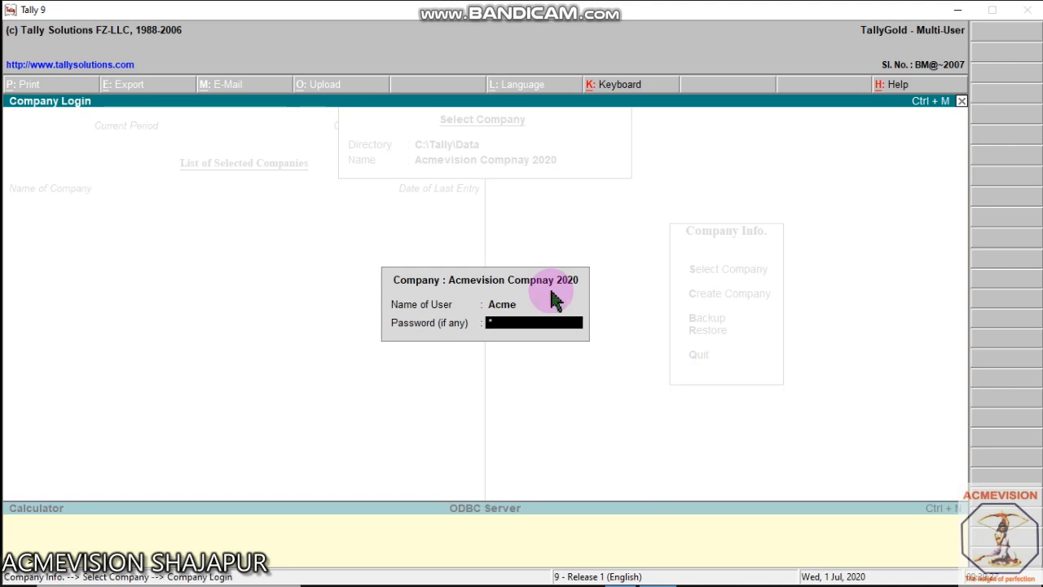
key("Return")
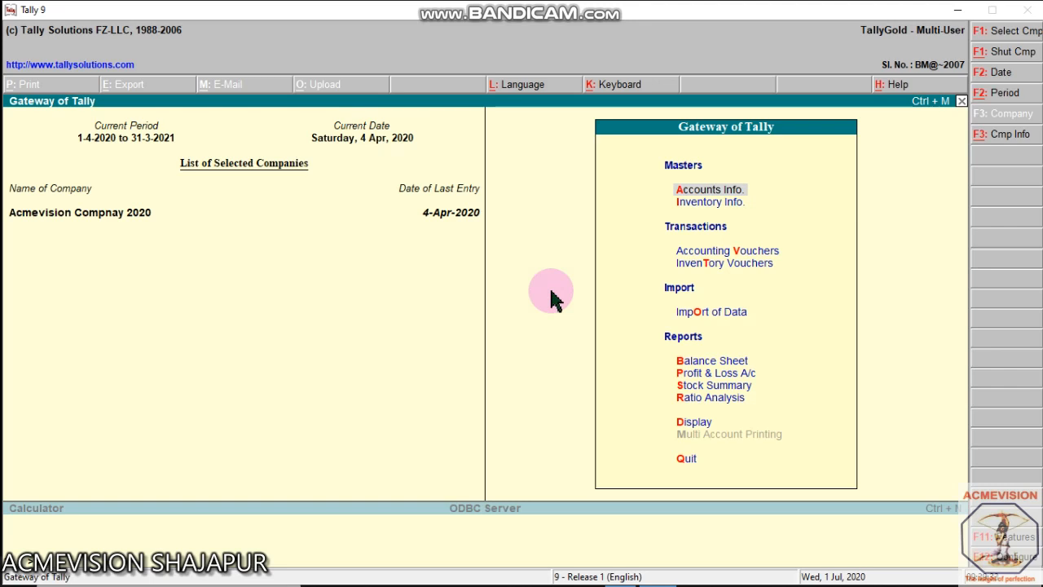
Alter the Debit Note voucher type, adding a class named 'Interest Received'
key("Return")
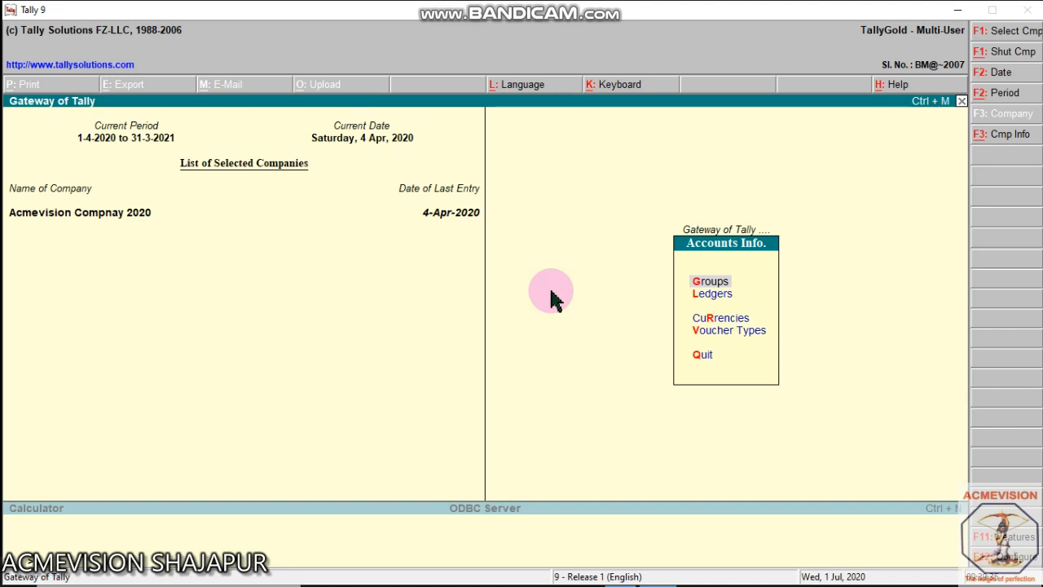
key("Down")
key("Down")
key("Down")
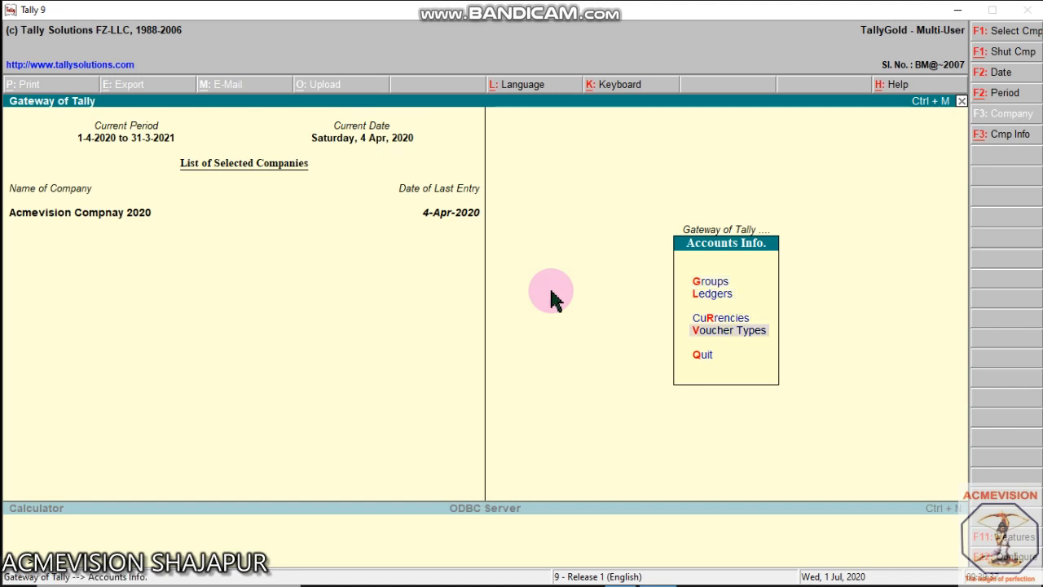
key("Return")
key("Down")
key("Down")
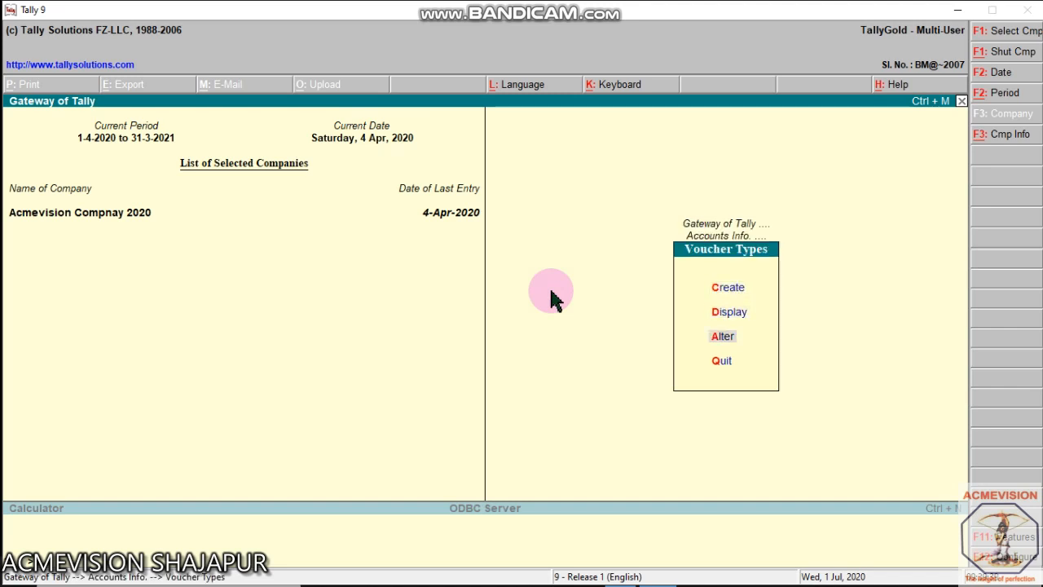
key("Return")
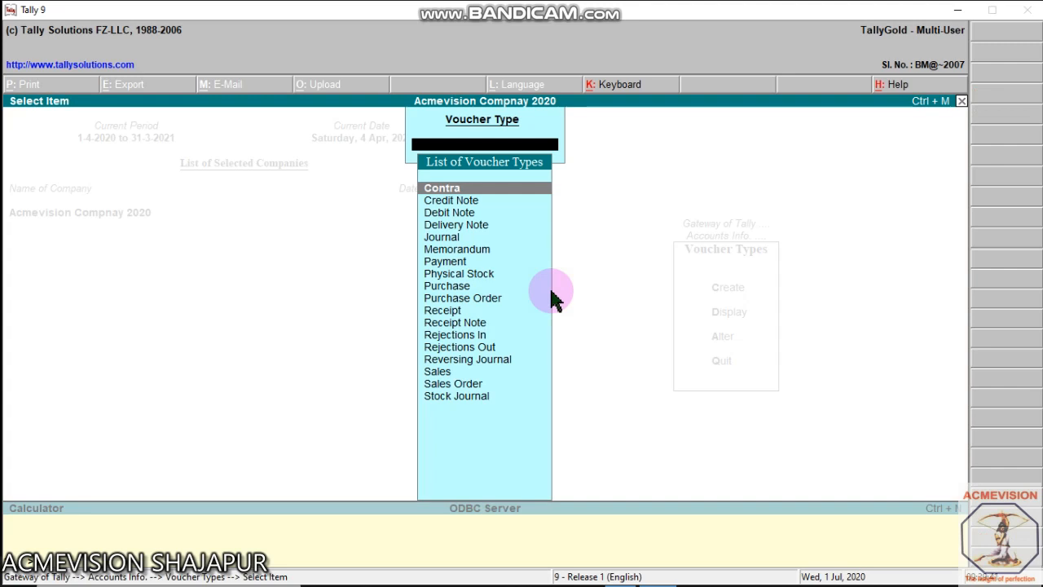
key("Down")
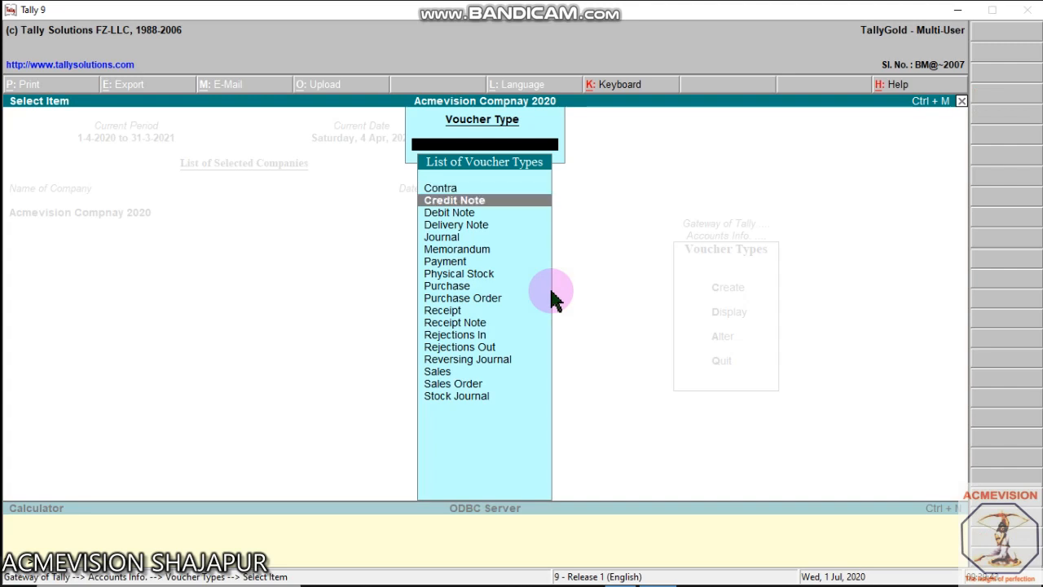
key("Down")
key("Return")
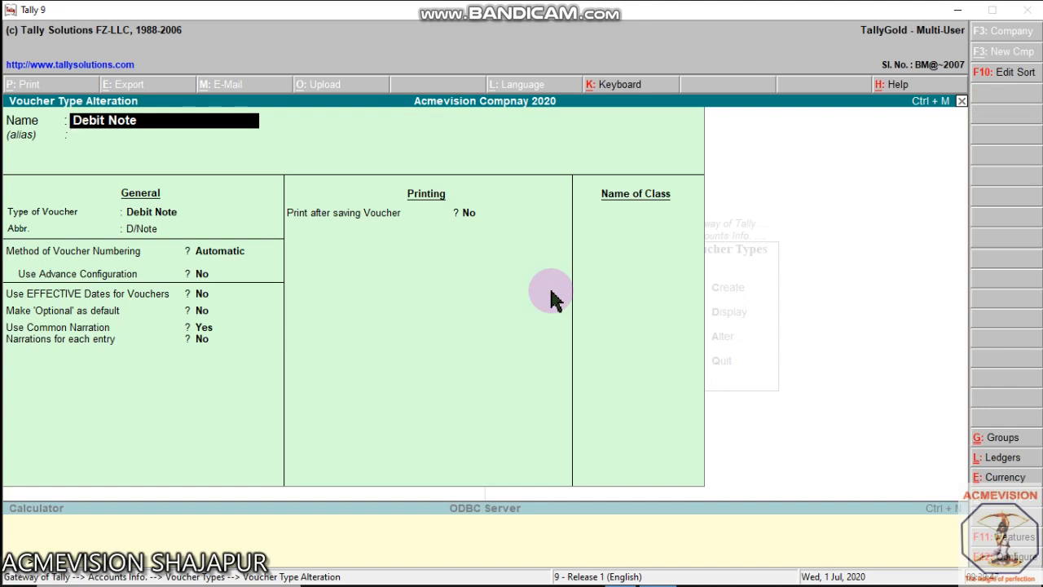
key("Return")
key("Return")
key("Return")
key("Return")
key("Return")
key("Return")
key("Return")
key("Return")
key("Return")
key("Return")
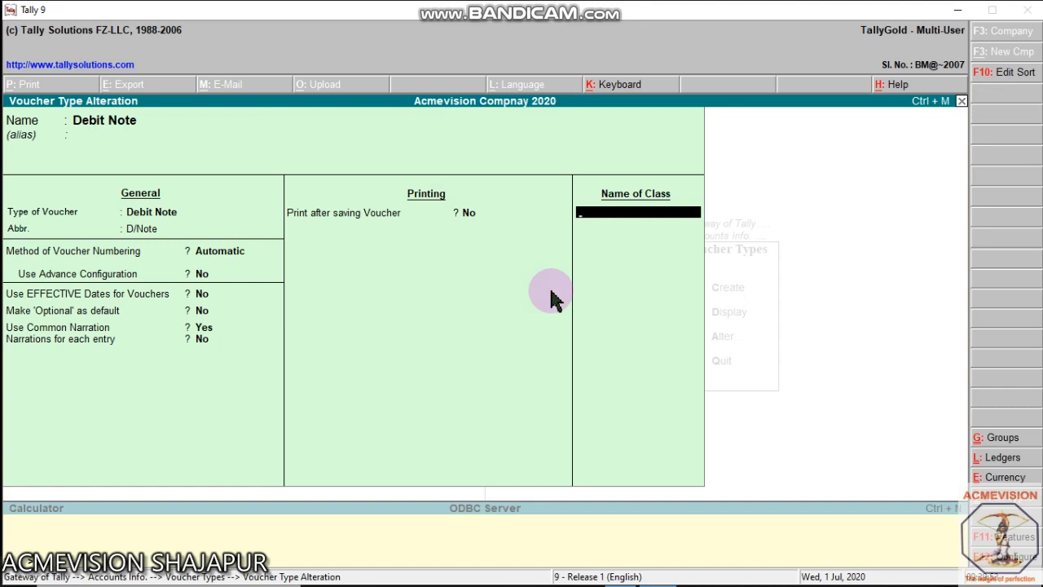
type("Interest Received")
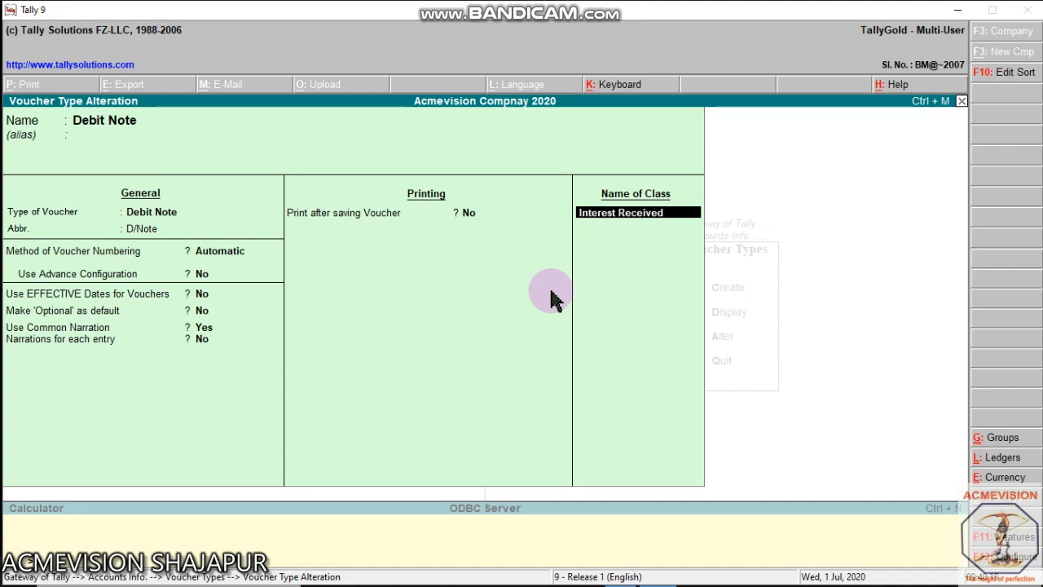
Set Use Class for Interest Accounting to Yes, save Debit Note, and return to Gateway
key("Return")
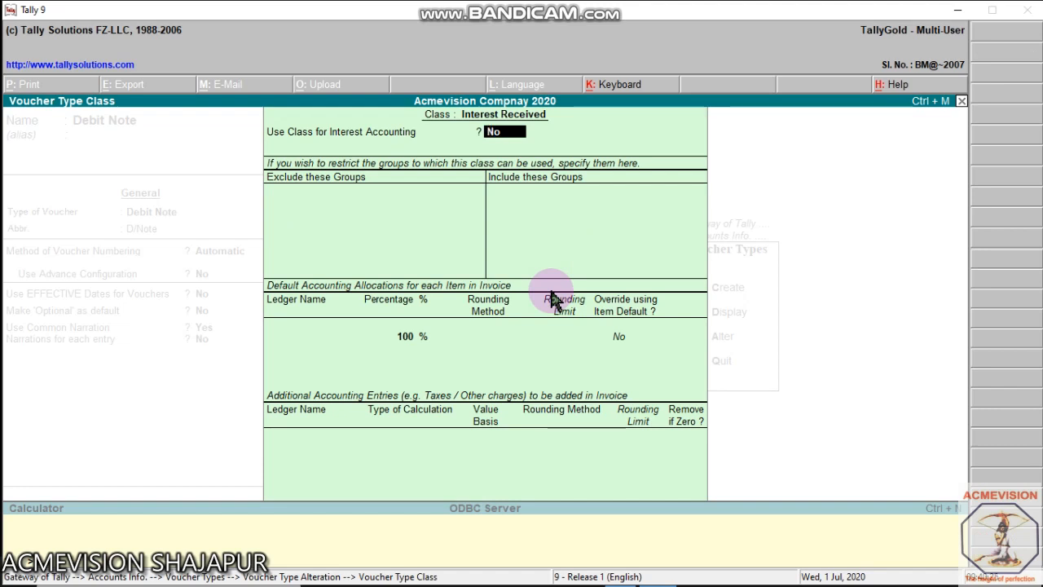
type("Y")
key("Return")
key("Return")
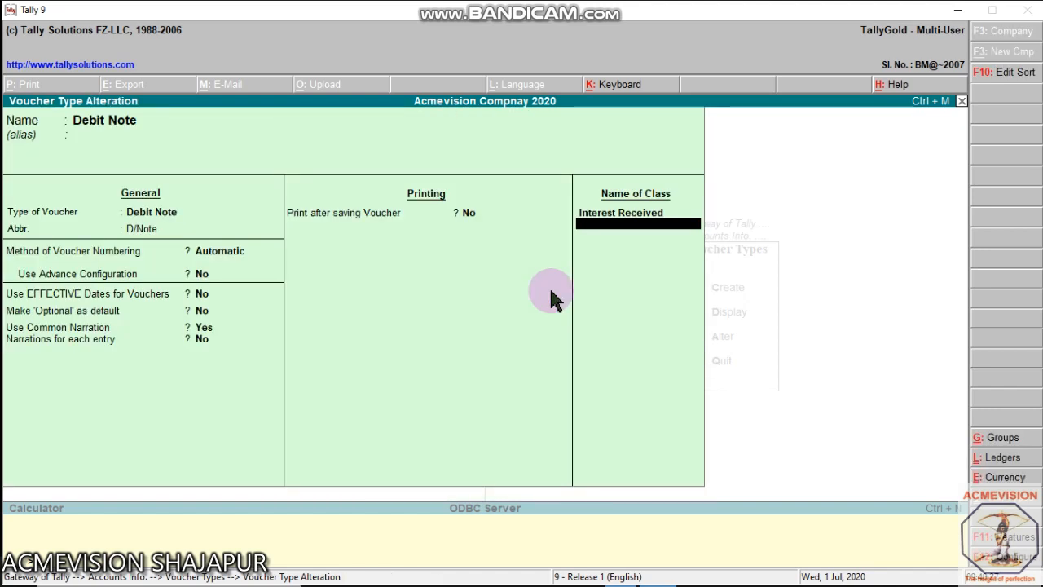
key("Return")
key("Return")
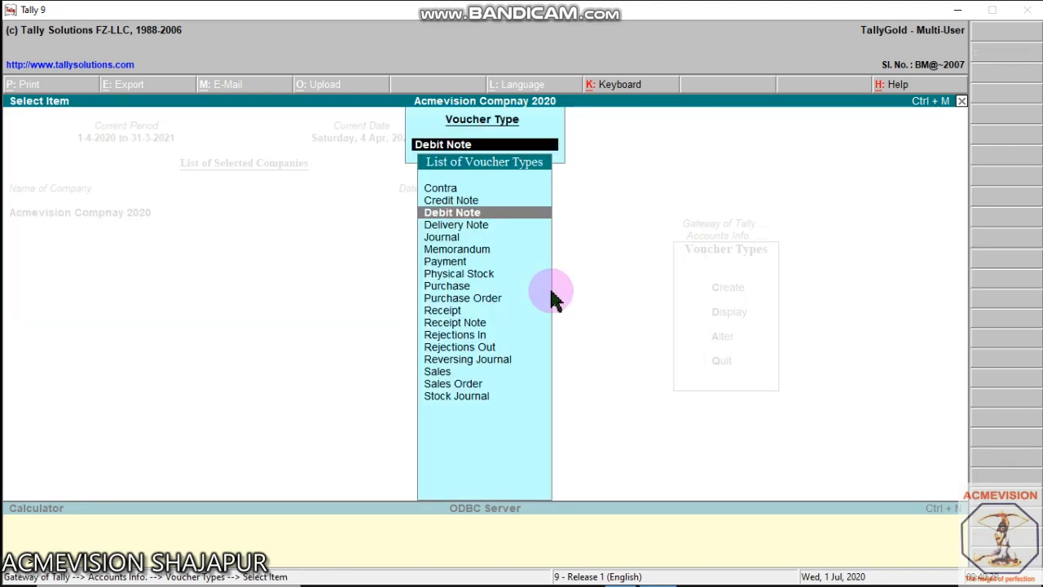
key("Escape")
key("Escape")
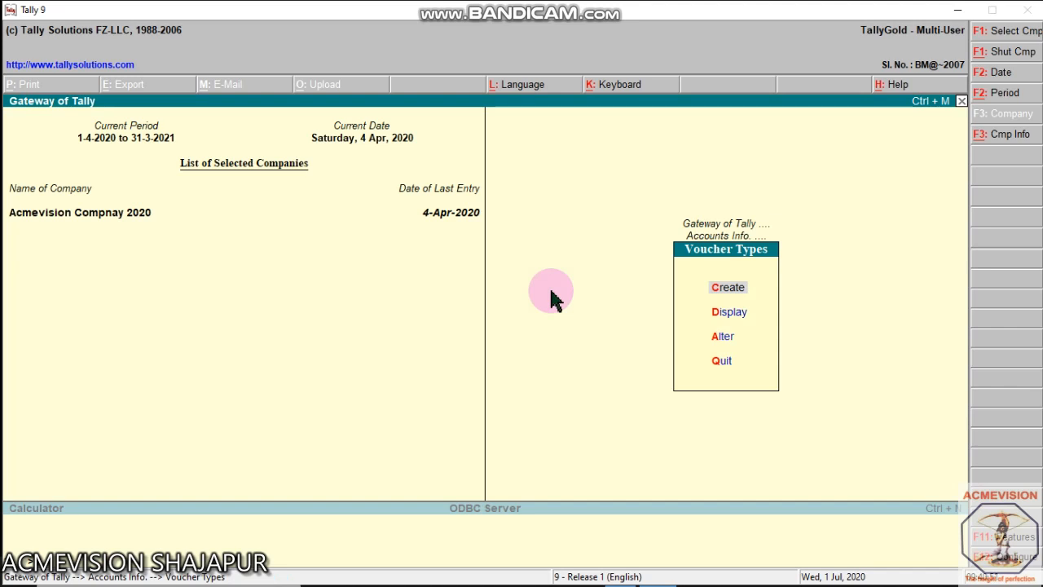
key("Escape")
key("Escape")
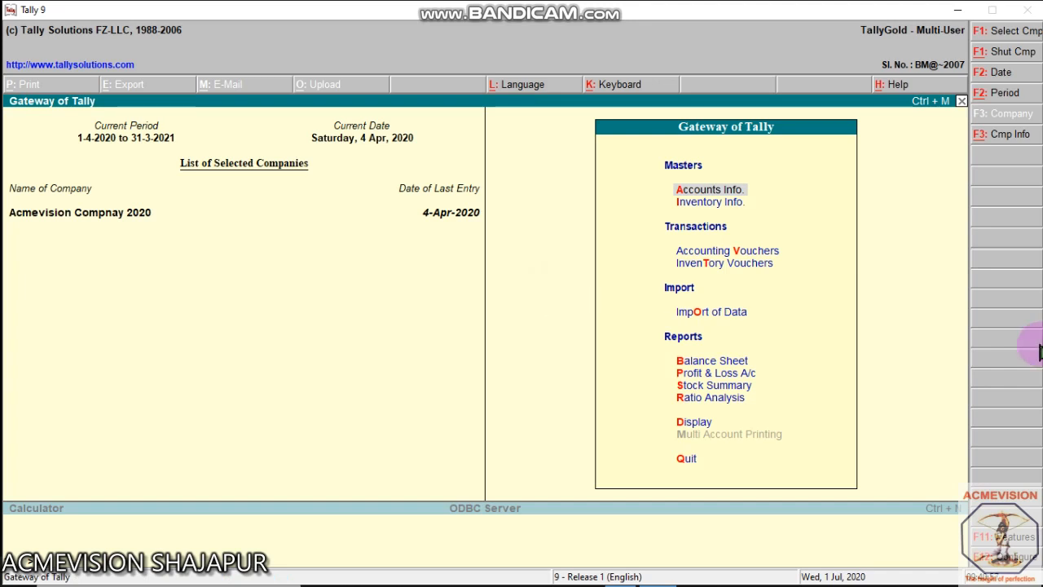
Start a new Payment voucher from Accounting Vouchers
key("Return")
key("Down")
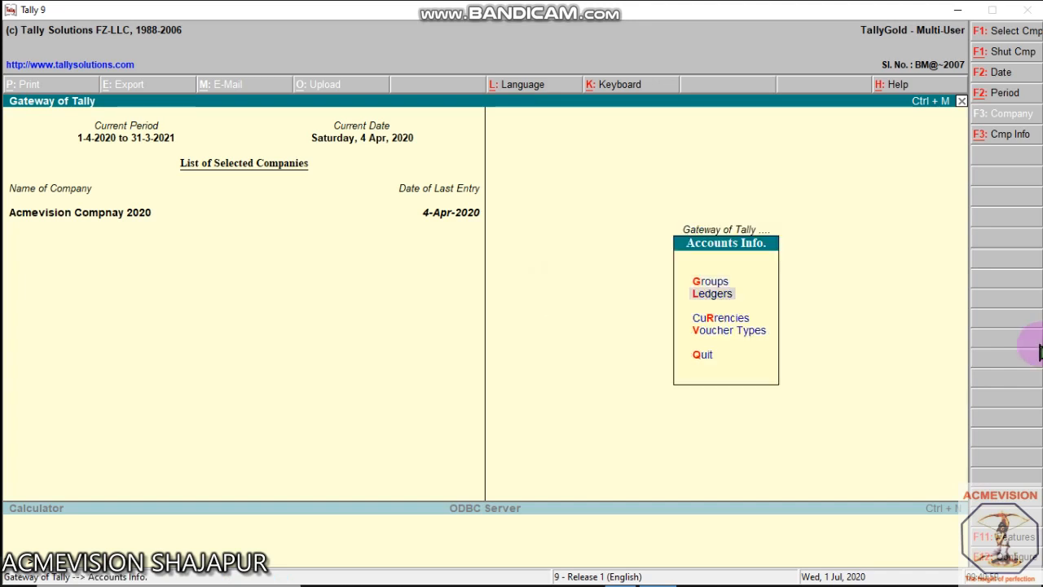
key("Escape")
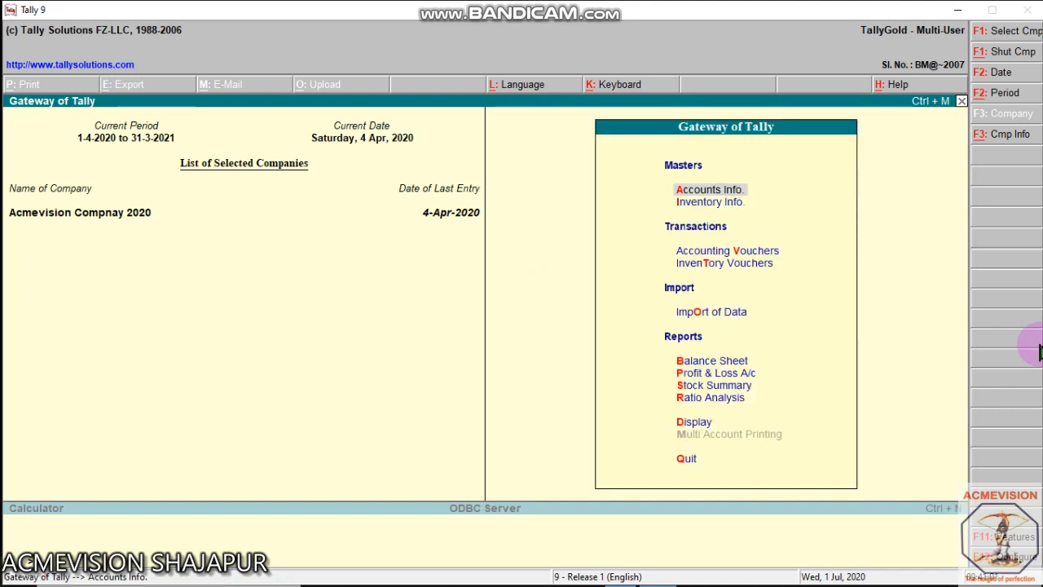
key("Down")
key("Down")
key("Return")
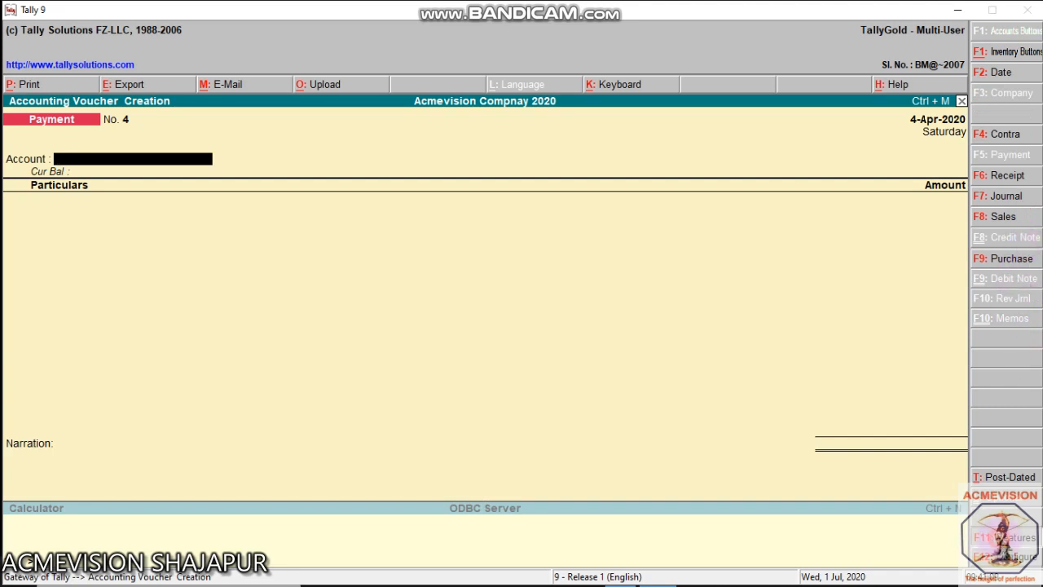
In F11 Accounting Features, enable Debit/Credit Notes with invoice mode for both, and accept
key("F11")
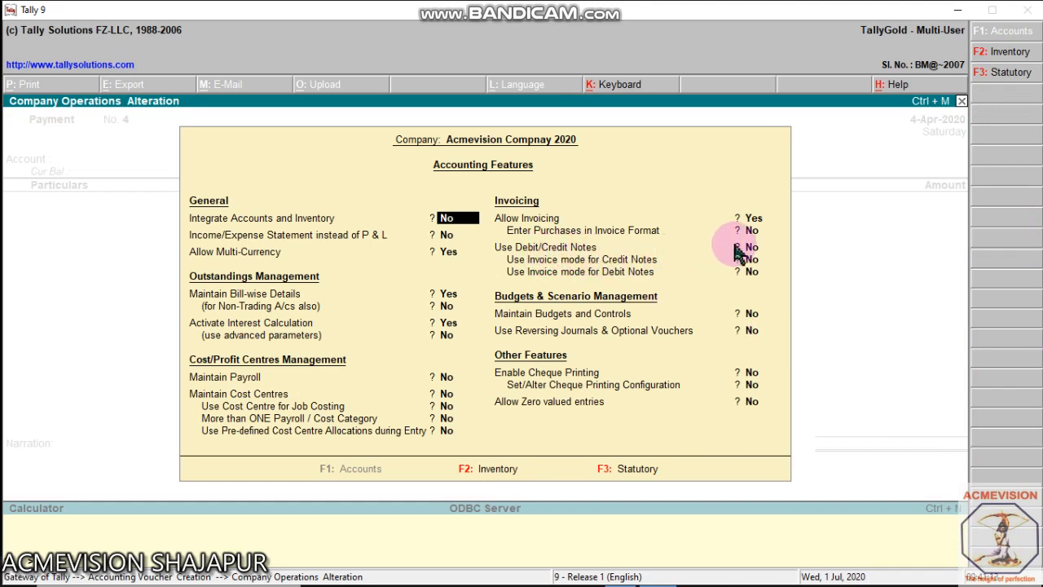
key("Return")
key("Return")
key("Return")
key("Return")
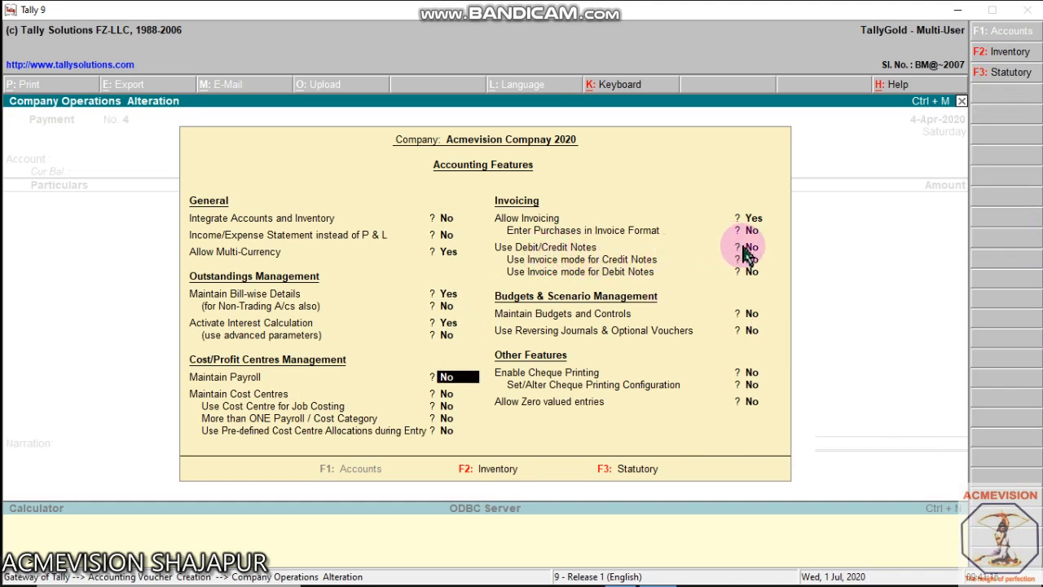
key("Return")
key("Return")
key("Return")
type("y")
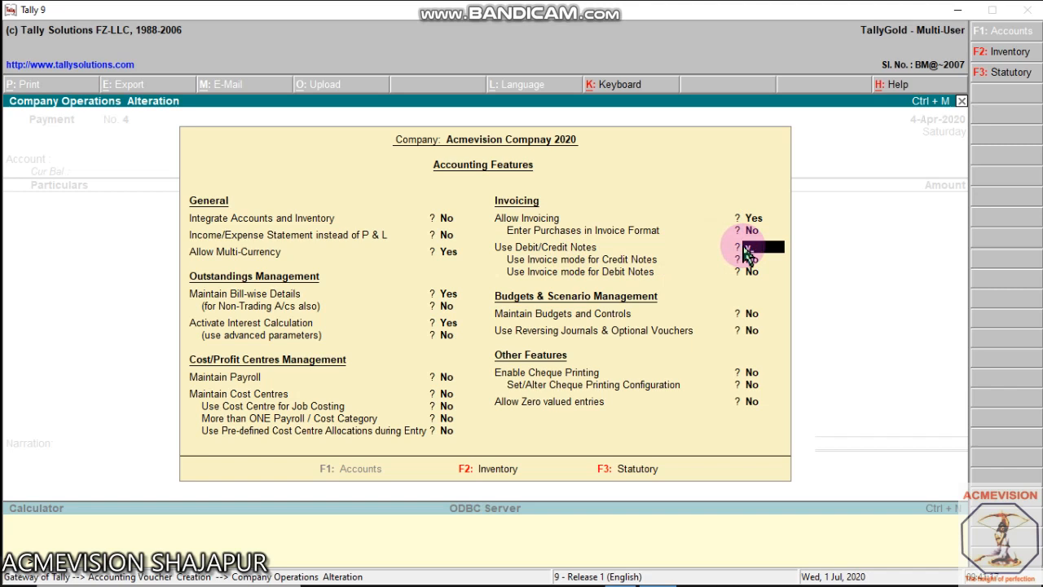
key("Return")
type("y")
key("Return")
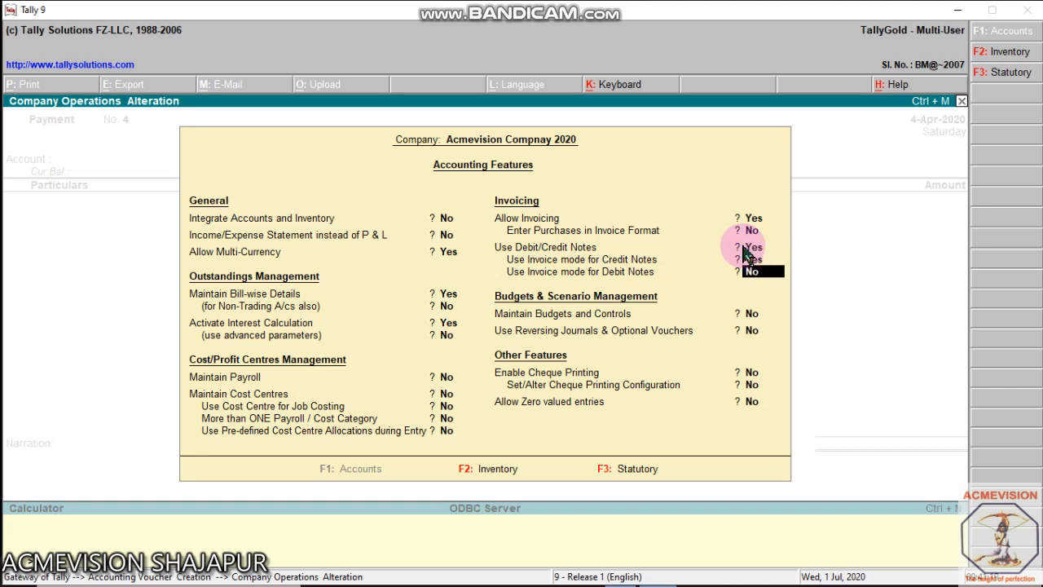
type("y")
key("Return")
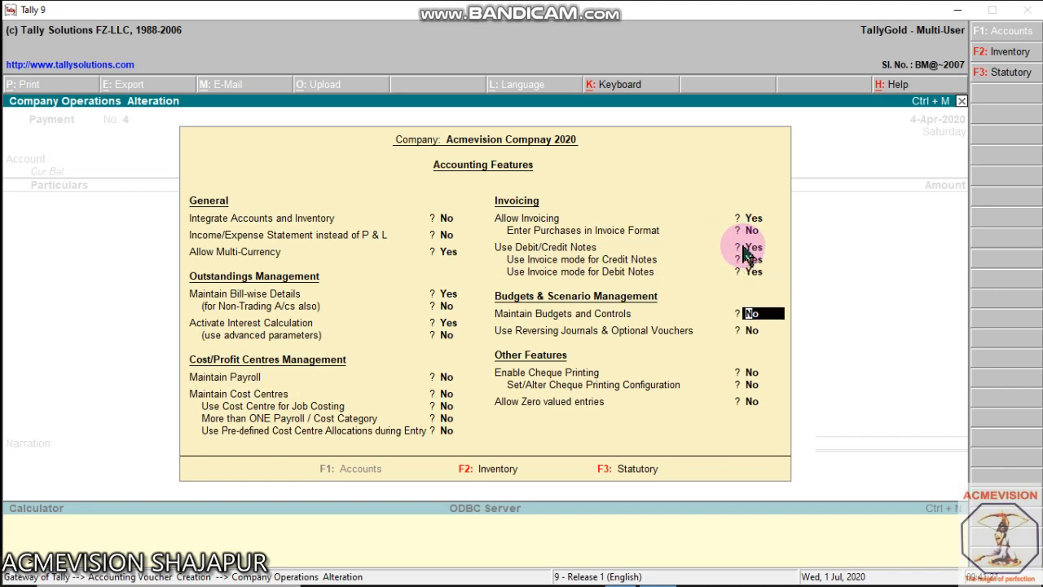
key("ctrl+a")
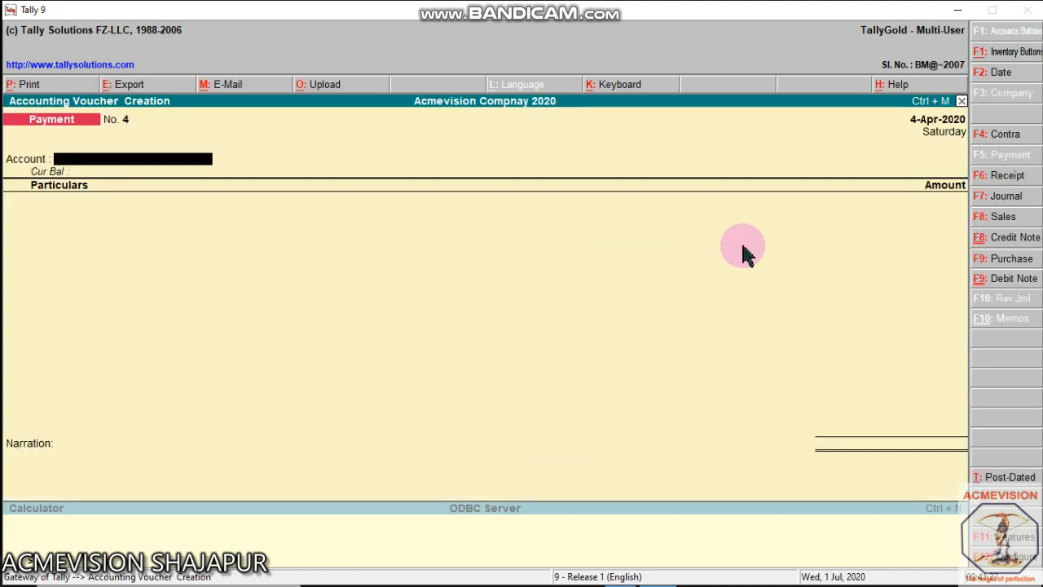
Switch the voucher to a Debit Note of the Interest Received class
left_click(1010, 279)
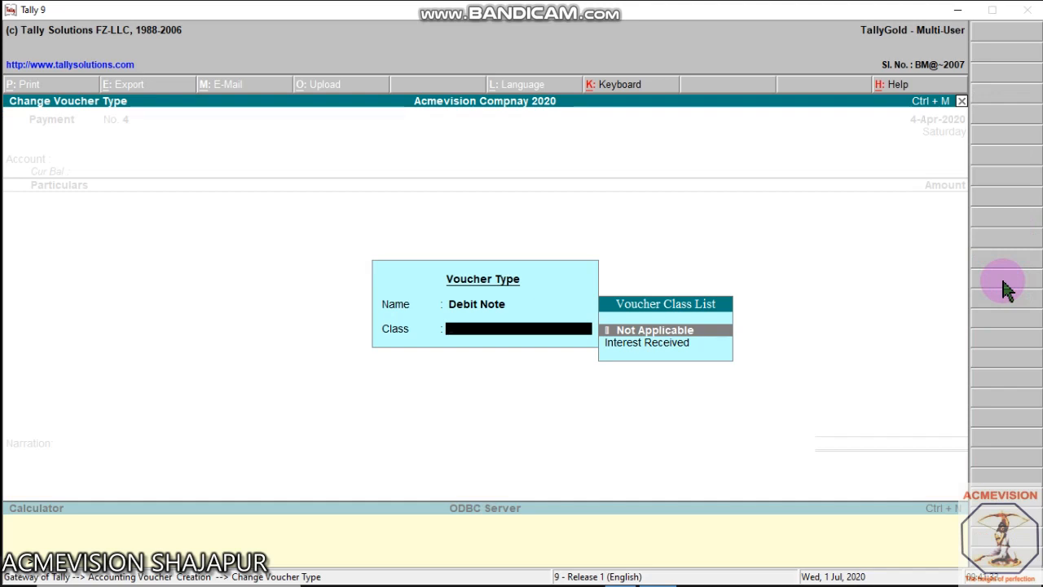
key("Down")
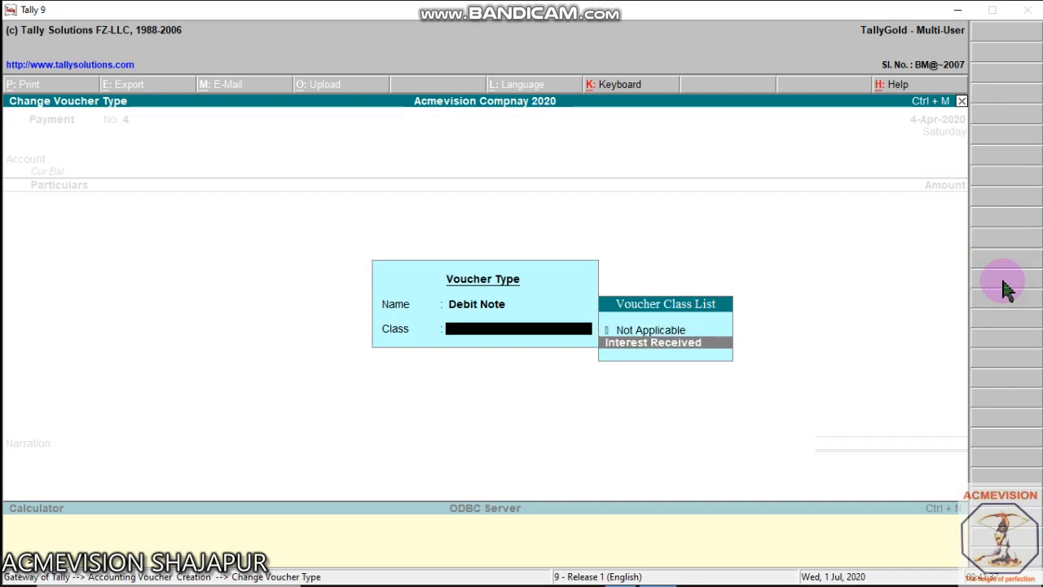
key("Return")
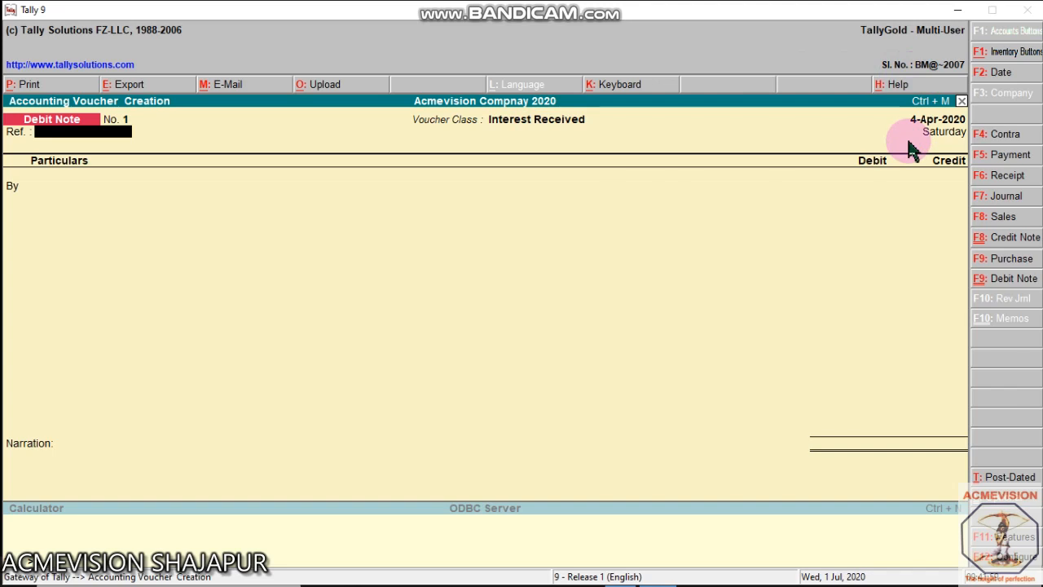
Open the F2 Change Voucher Date box for the Debit Note
key("XF86MonBrightnessDown")
left_click(1000, 80)
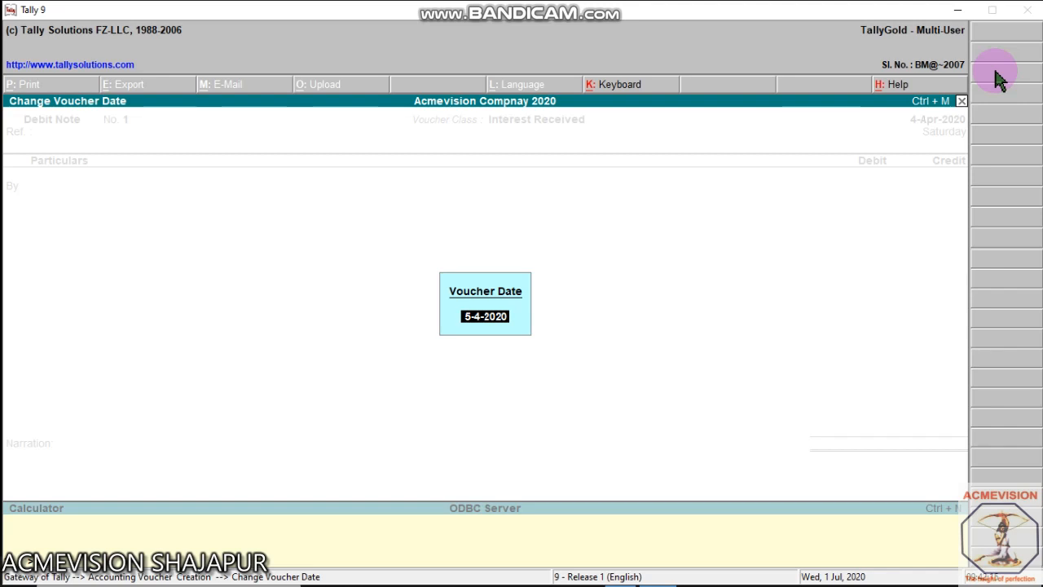
Date the Debit Note 4/5/2020 and enter reference 'bill no 12'
key("Right")
key("BackSpace")
key("Delete")
key("Delete")
key("Delete")
key("Delete")
key("Delete")
key("Delete")
key("Delete")
type("//")
key("BackSpace")
key("BackSpace")
type("4/5/2020")
key("Return")
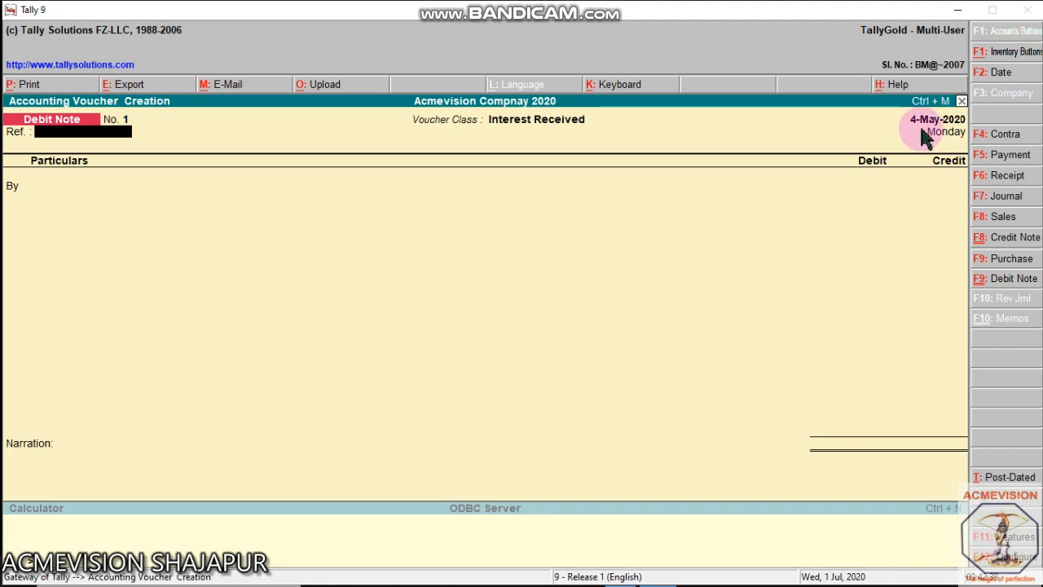
type("bill no 12")
Confirm the reference and select the party ledger to show its interest details
key("Return")
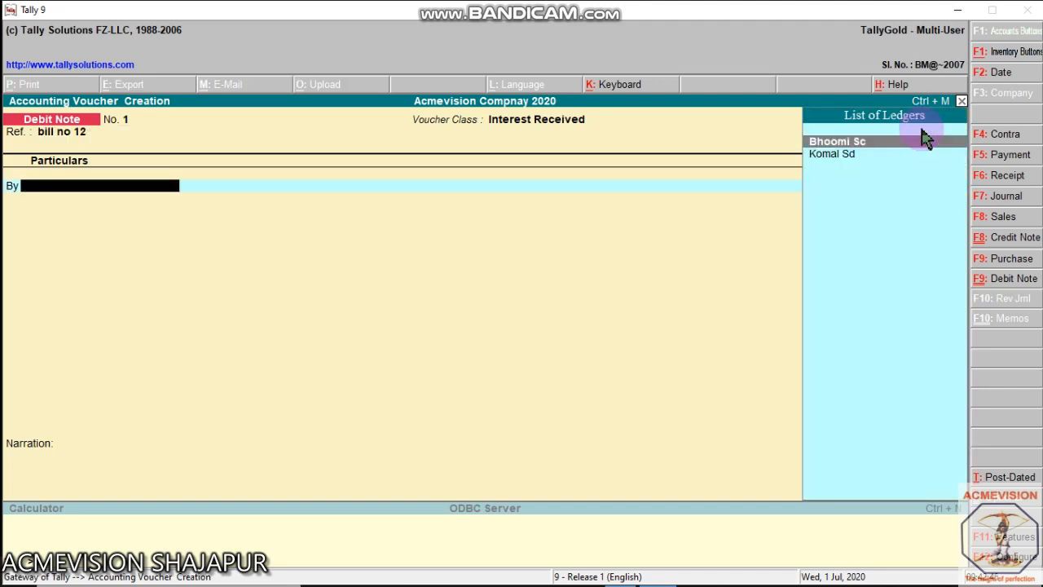
key("Down")
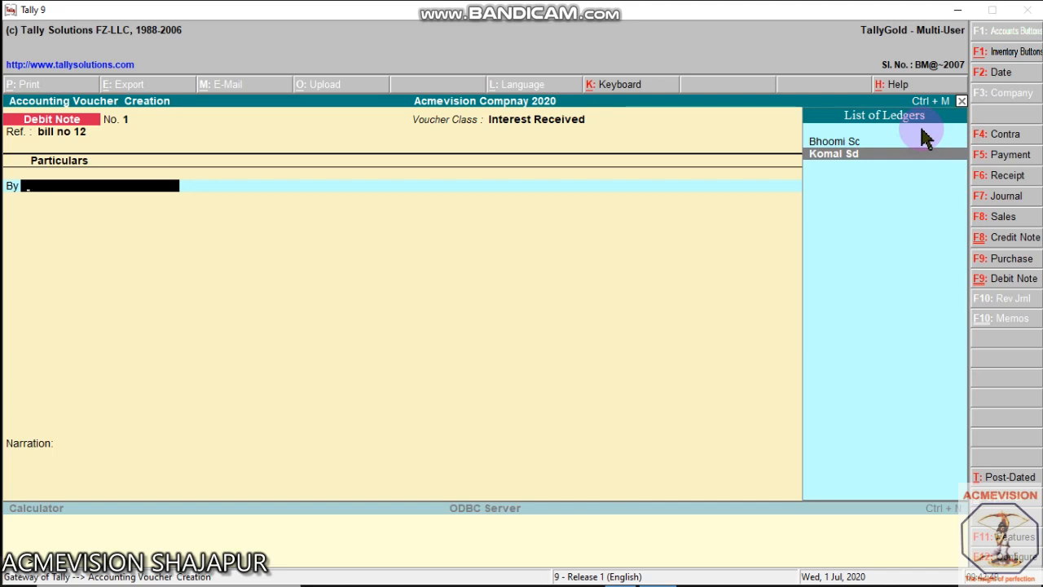
key("Return")
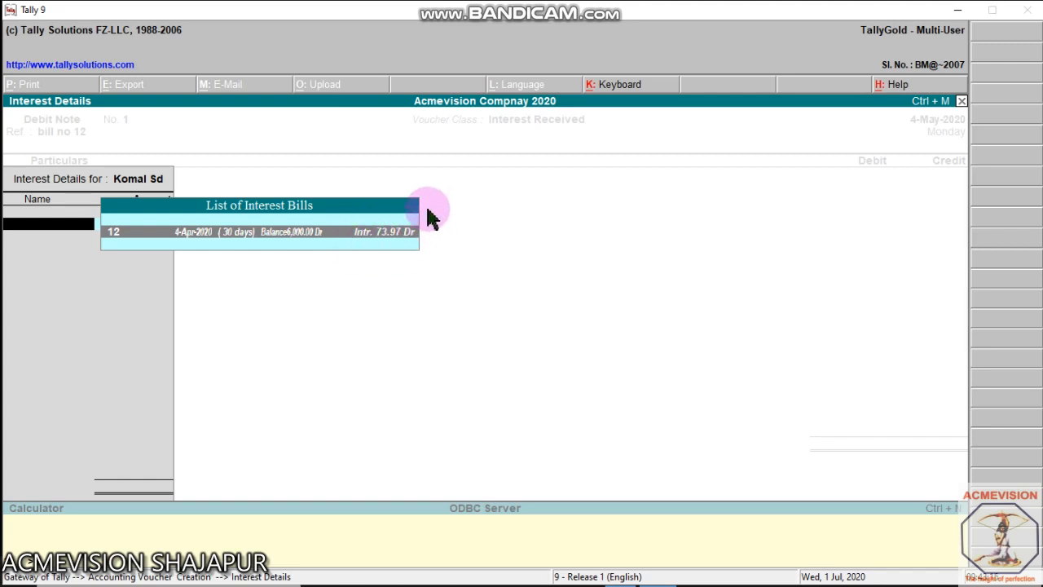
Debit the party 73.97 interest on bill 12 as New Ref 1
left_click(323, 233)
left_click(322, 245)
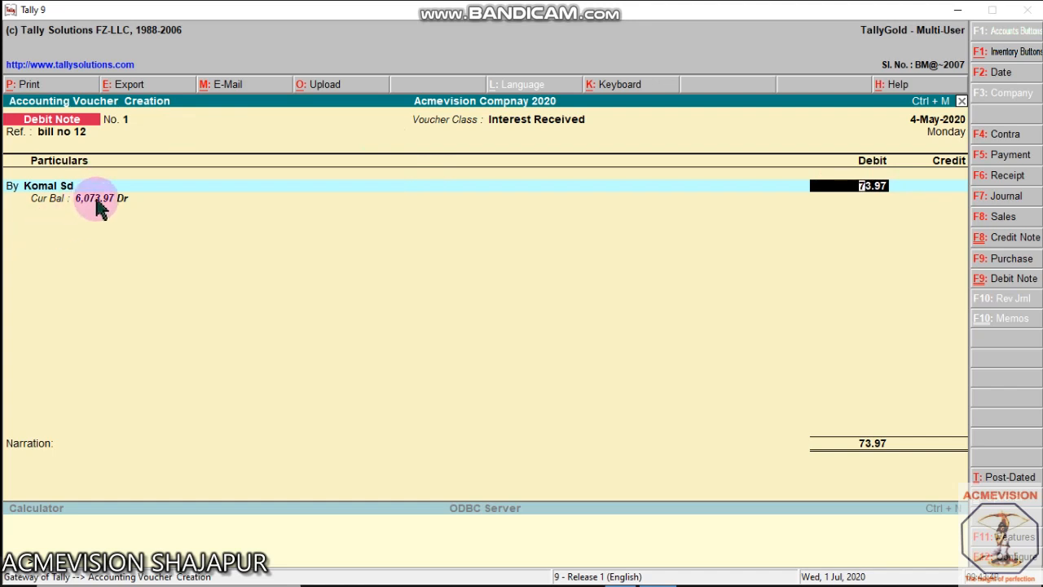
key("Return")
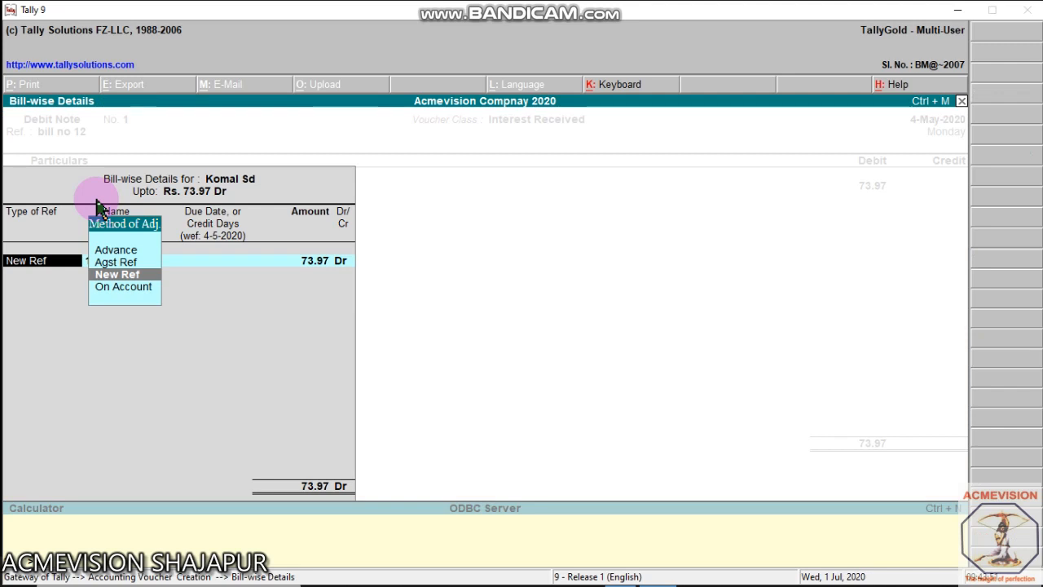
key("Return")
key("Return")
key("Return")
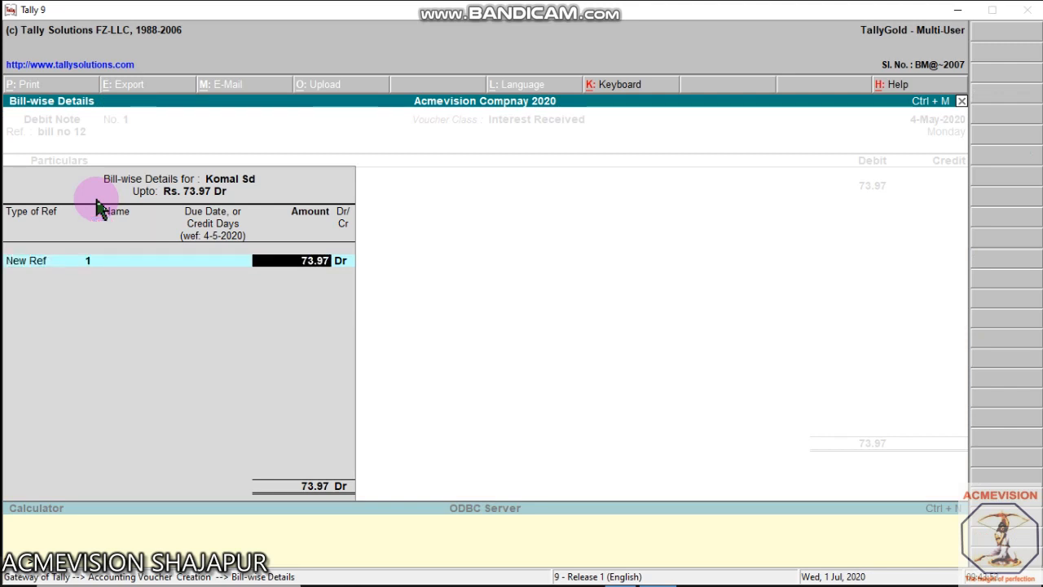
key("Return")
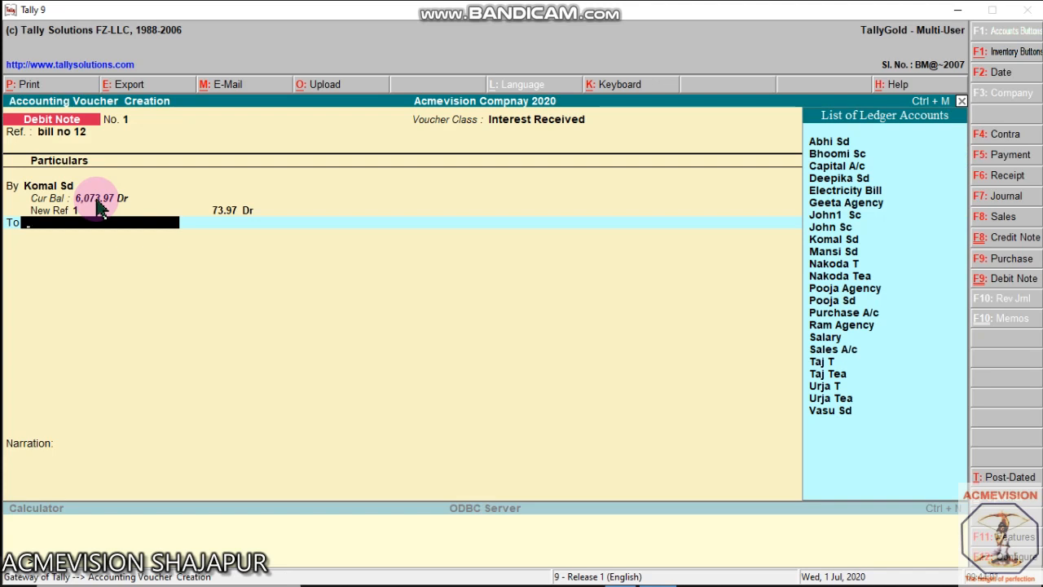
Create an Interest Received ledger under Indirect Incomes from within the Debit Note
key("alt+c")
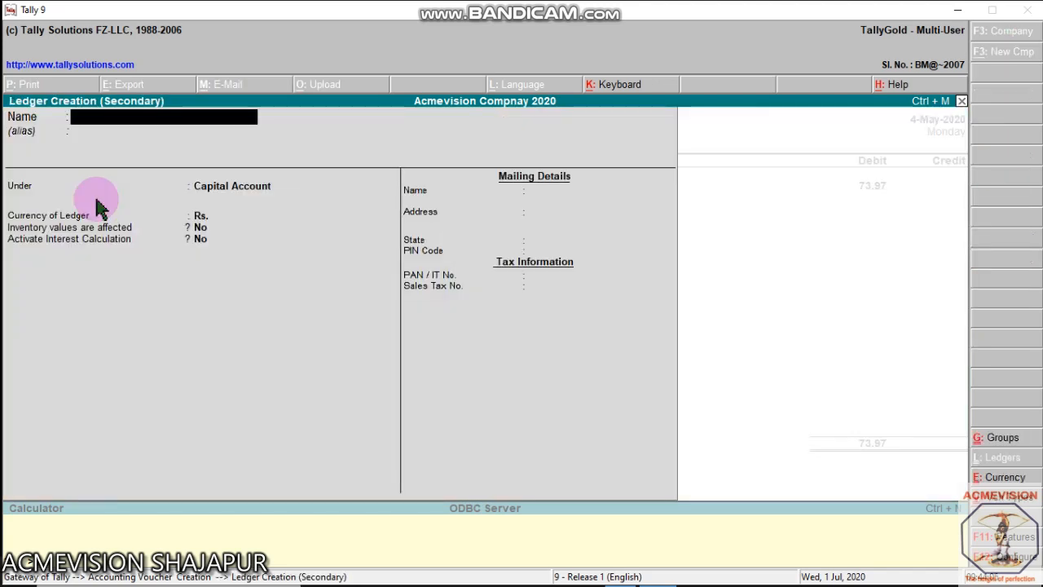
type("Intere")
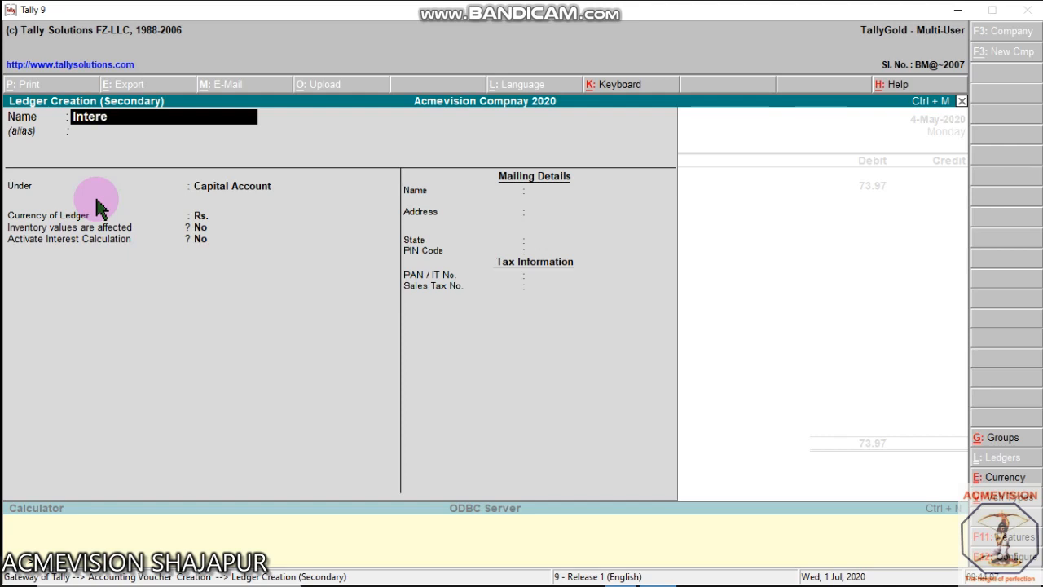
type("st Received")
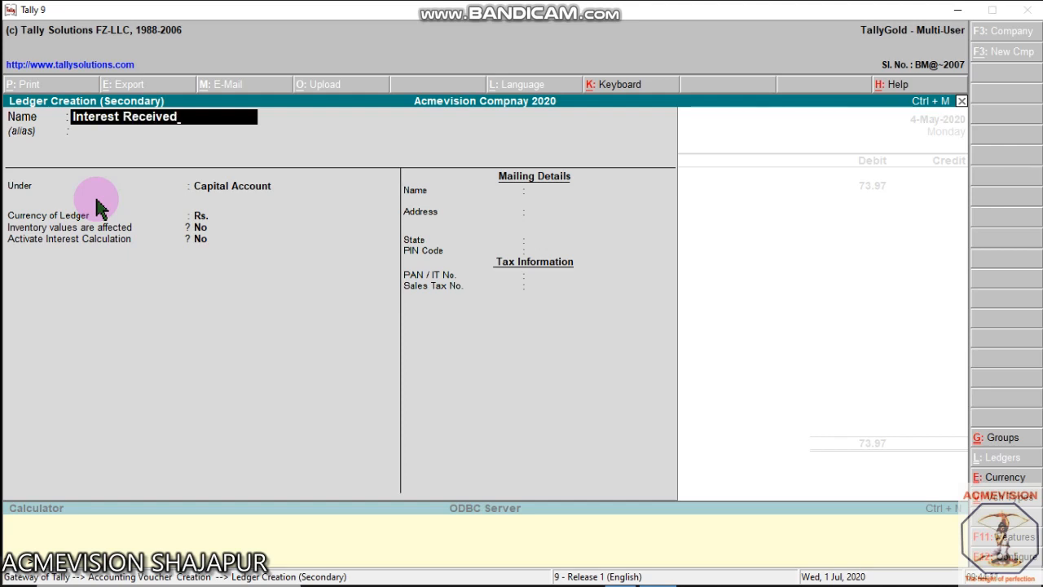
key("Return")
key("Return")
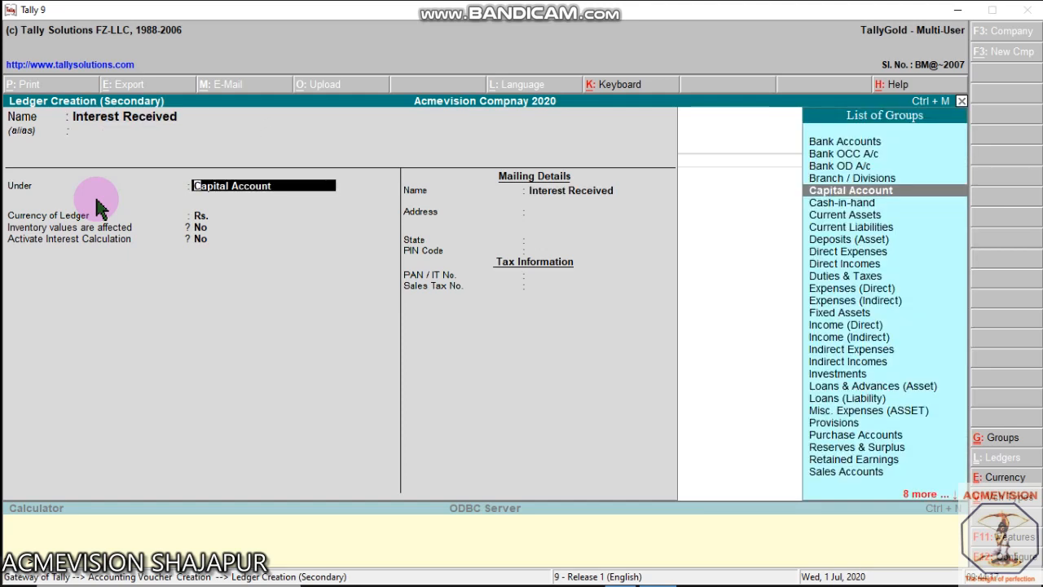
key("Down")
key("Down")
key("Down")
key("Down")
key("Down")
key("Down")
key("Down")
key("Down")
key("Down")
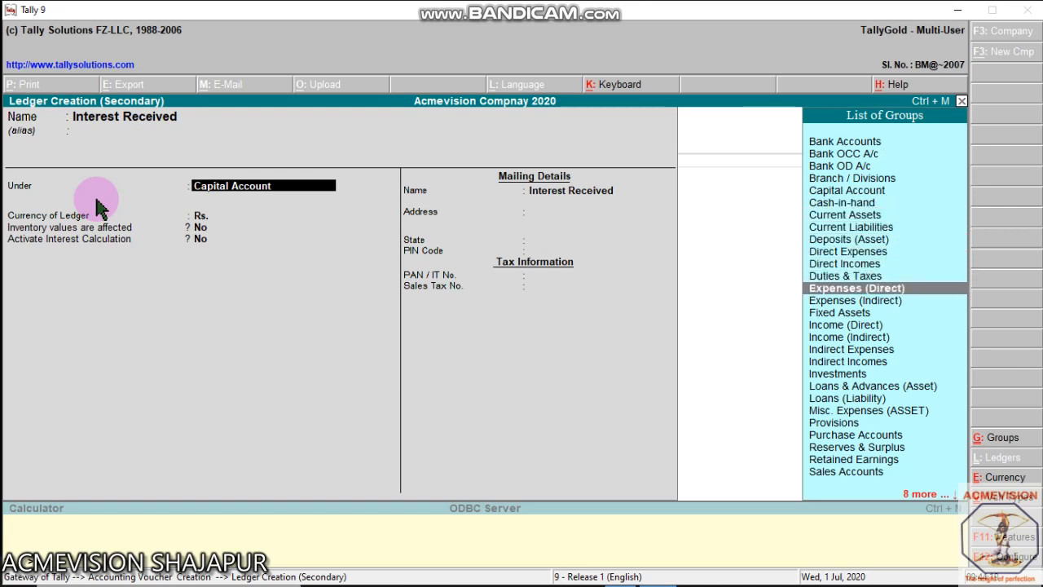
key("Down")
key("Down")
key("Down")
key("Down")
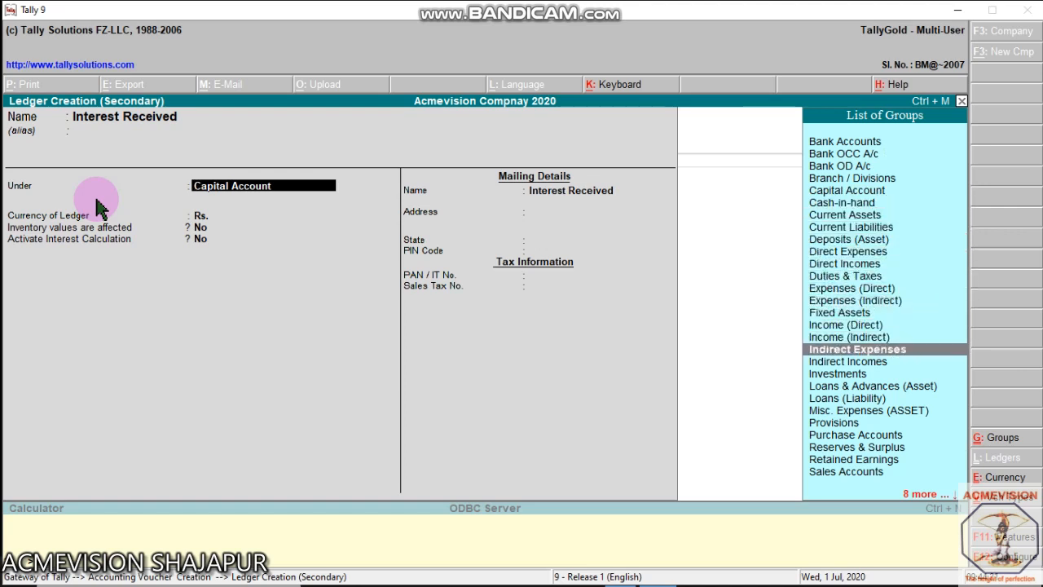
key("Down")
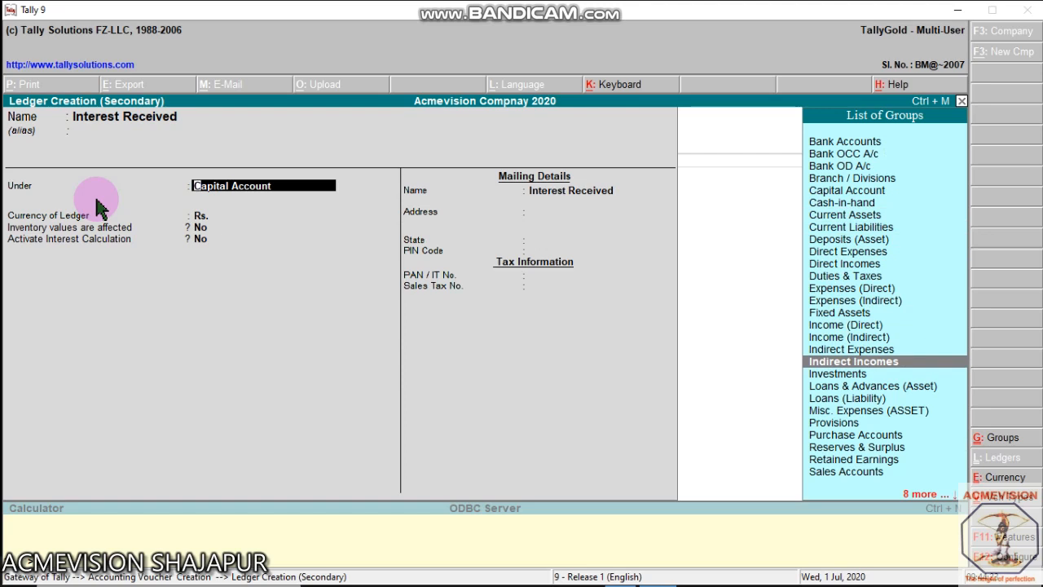
key("Return")
key("Return")
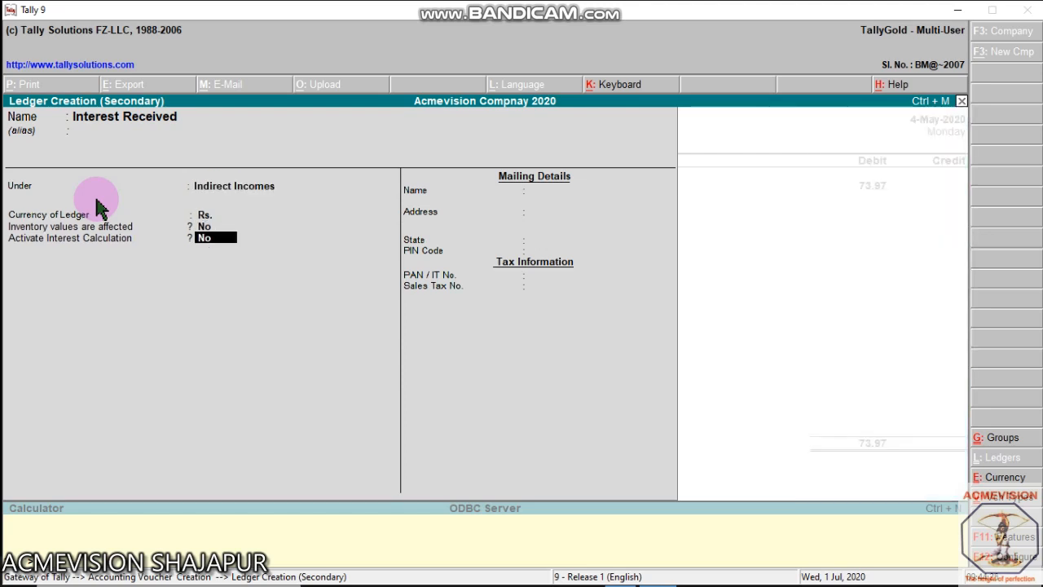
key("Return")
key("Return")
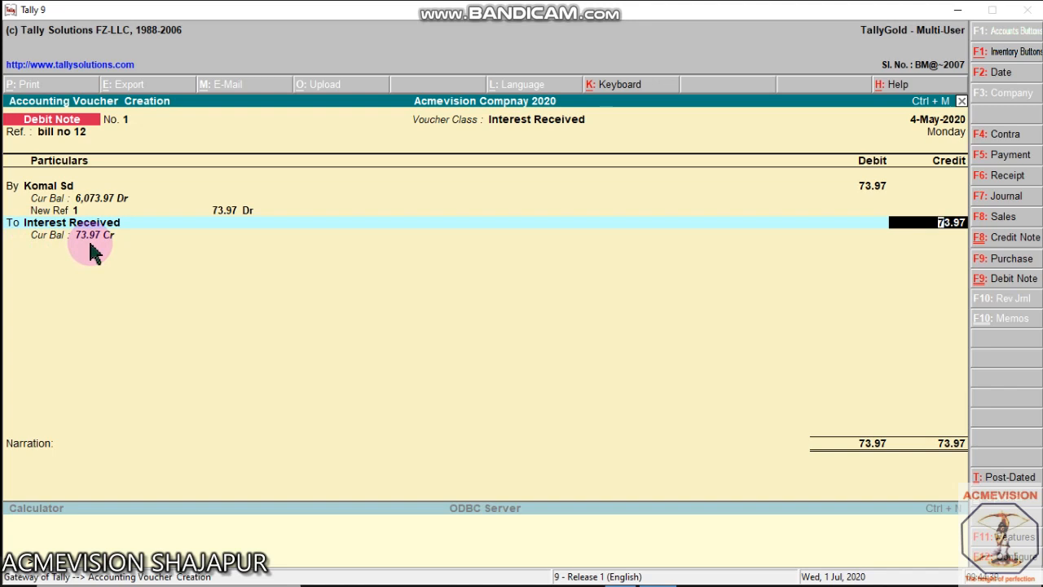
Credit Interest Received with 73.97, skip the narration and accept Debit Note No. 1
key("Return")
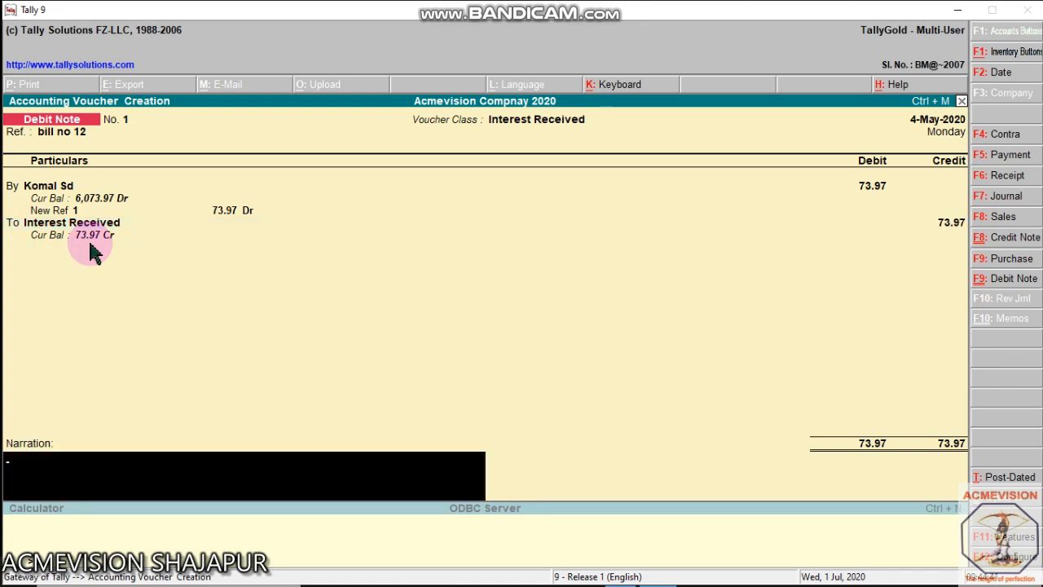
key("Return")
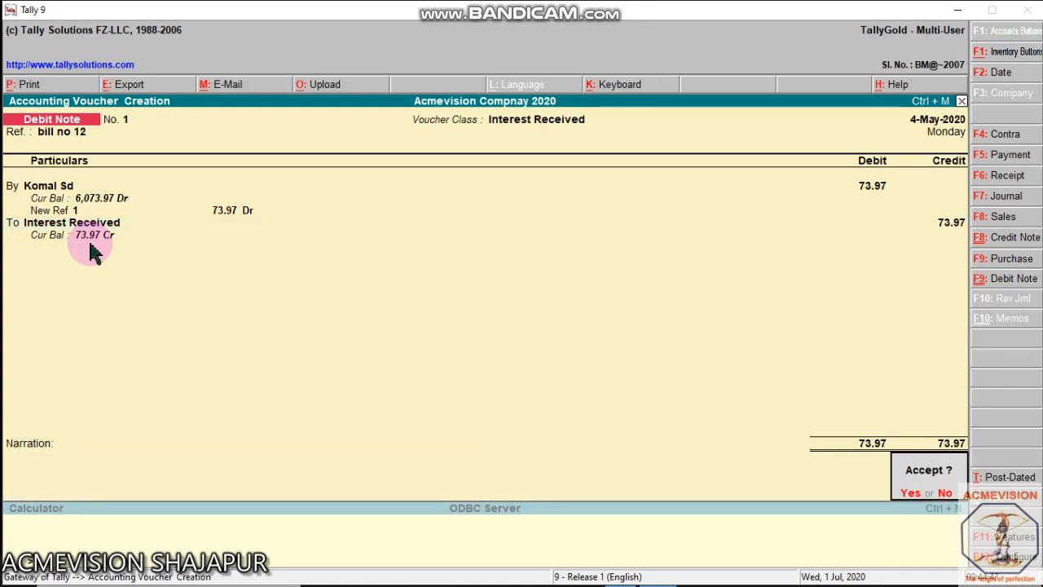
key("Return")
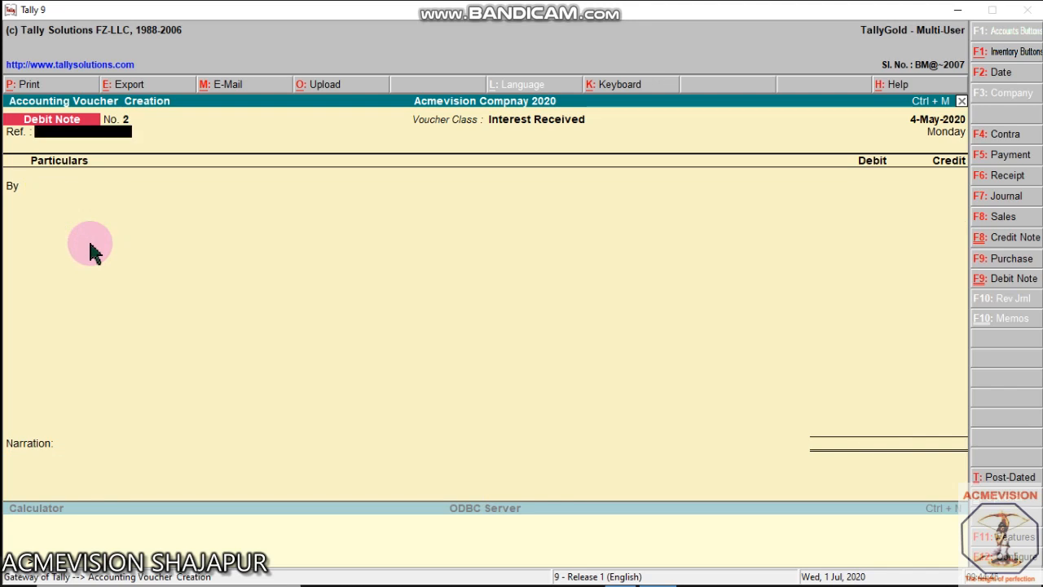
Begin a cash Receipt for the customer's ledger, then quit it without saving
left_click(1008, 176)
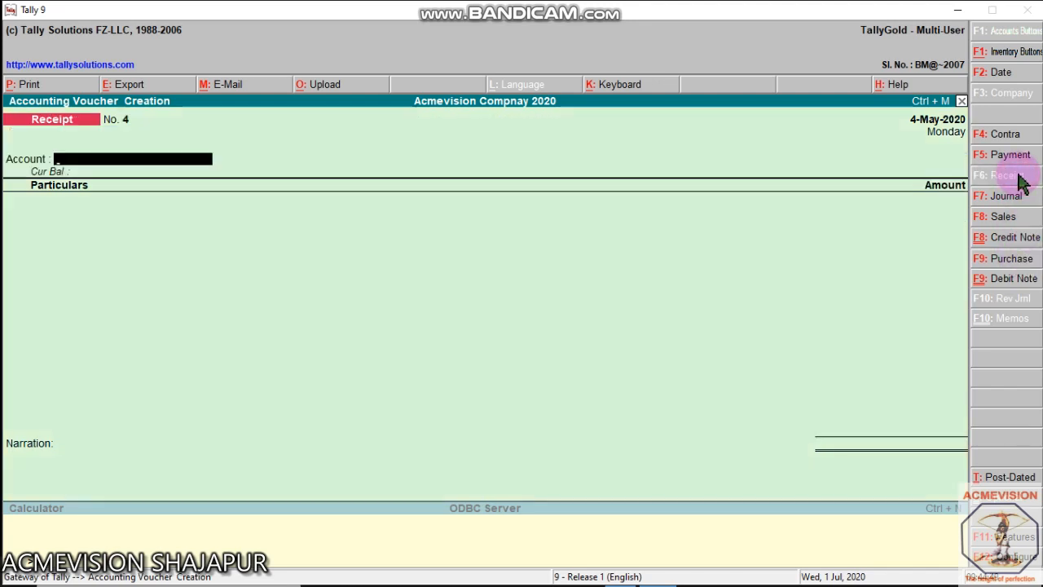
type("C")
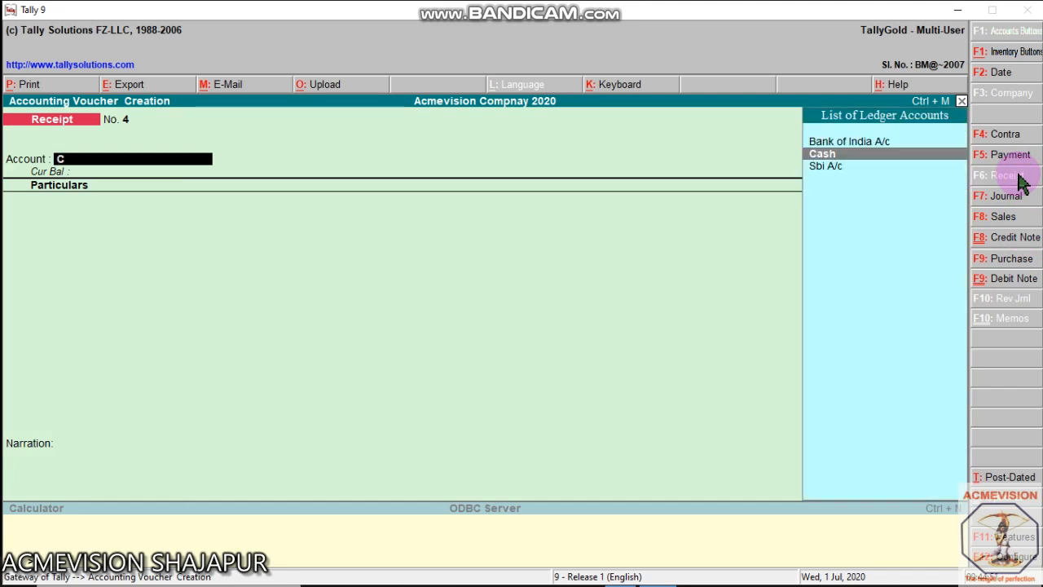
key("Return")
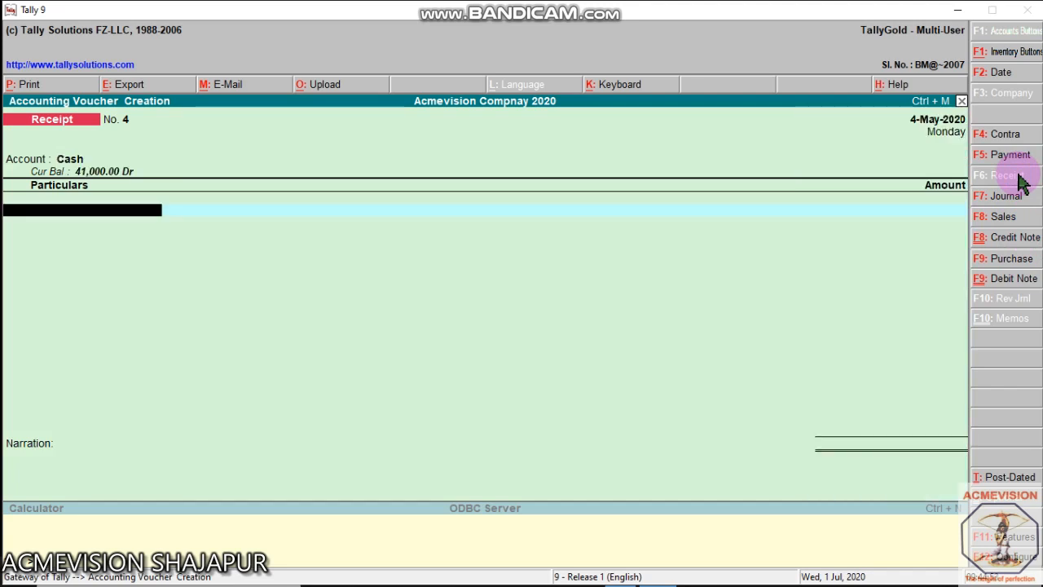
type("K")
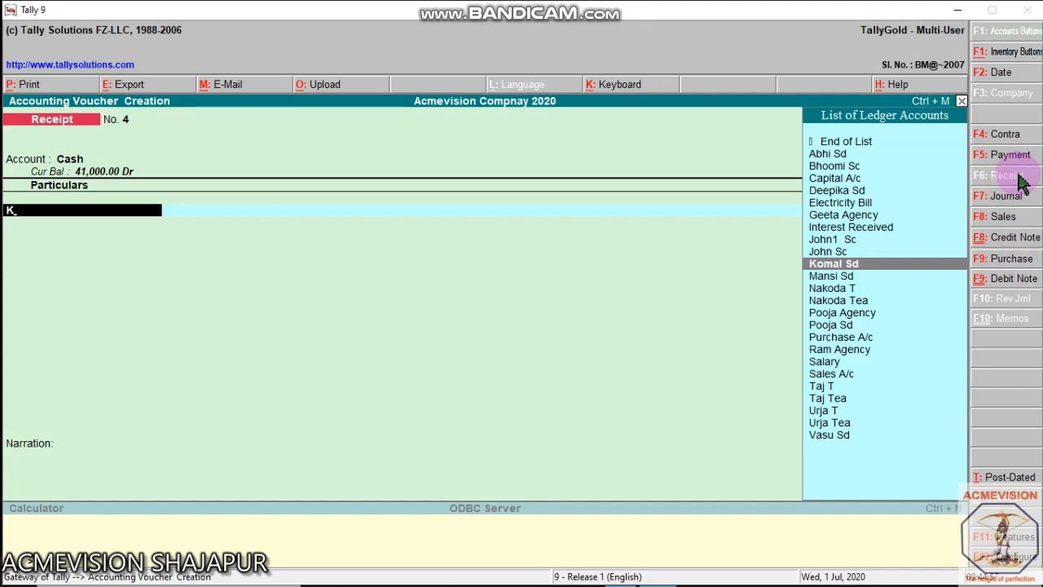
key("Return")
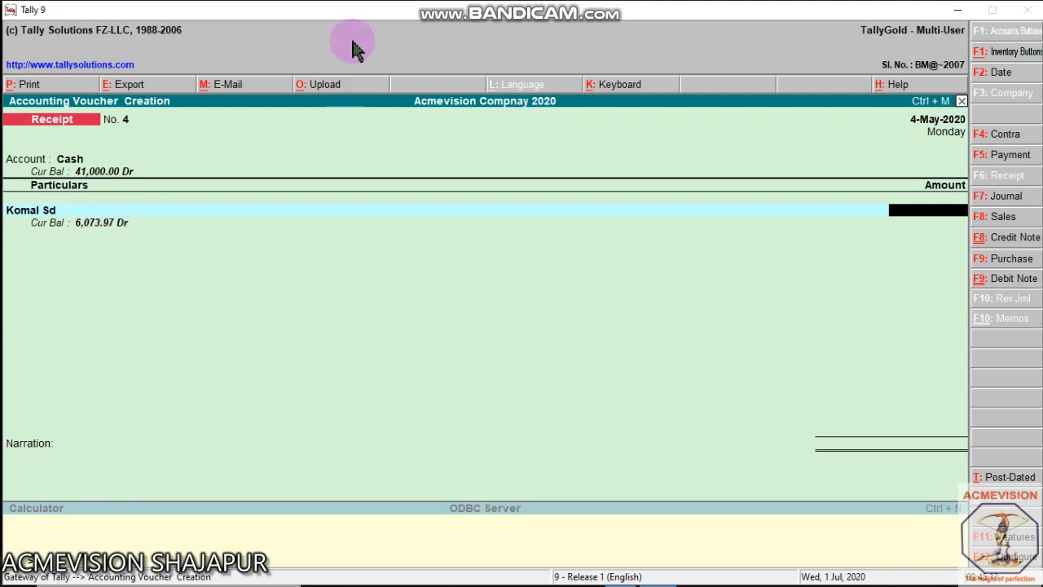
key("Escape")
key("y")
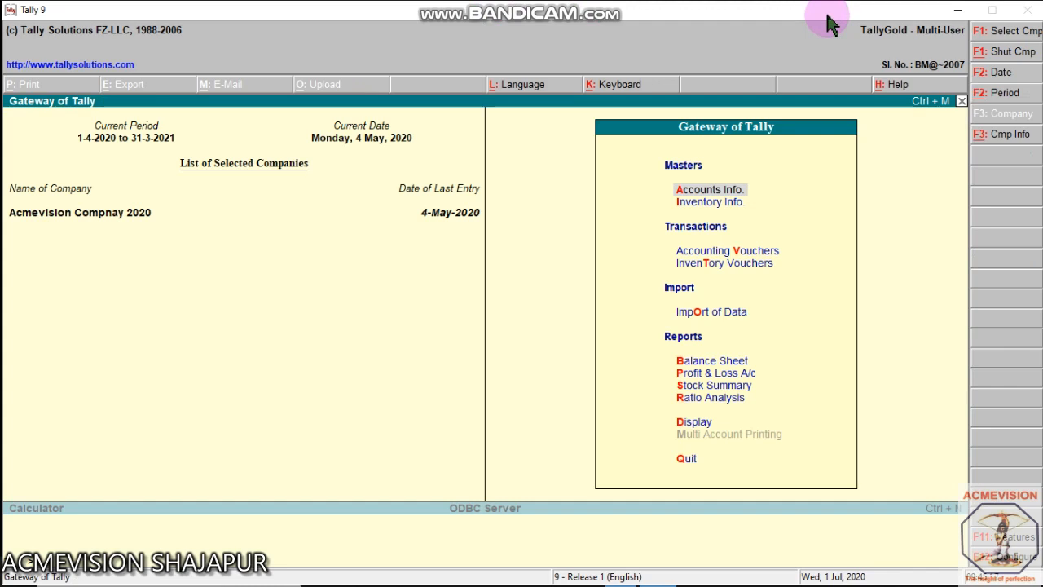
Open the Credit Note voucher type for alteration under Accounts Info > Voucher Types
key("Return")
key("Down")
key("Down")
key("Down")
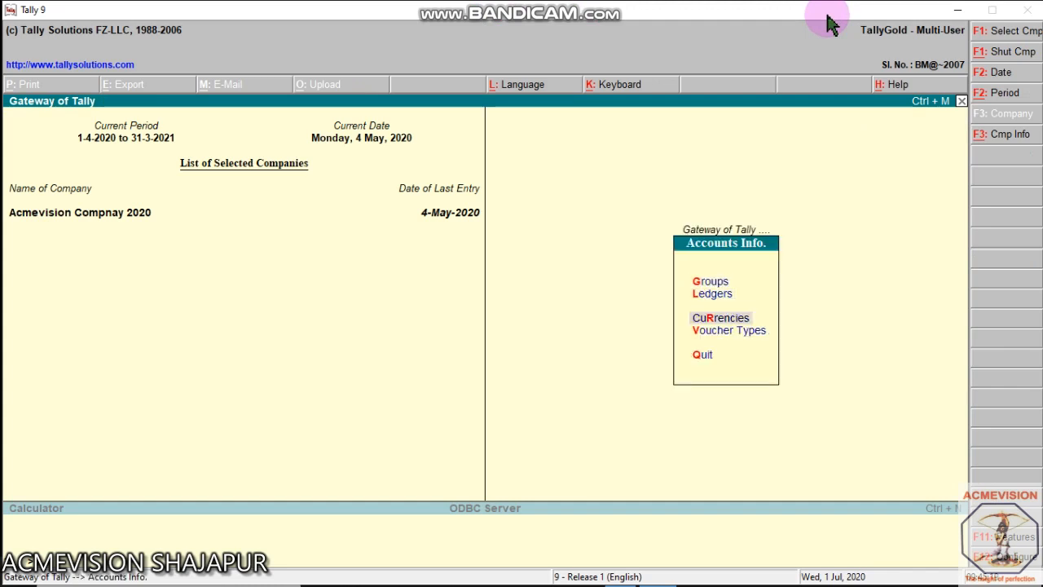
key("Return")
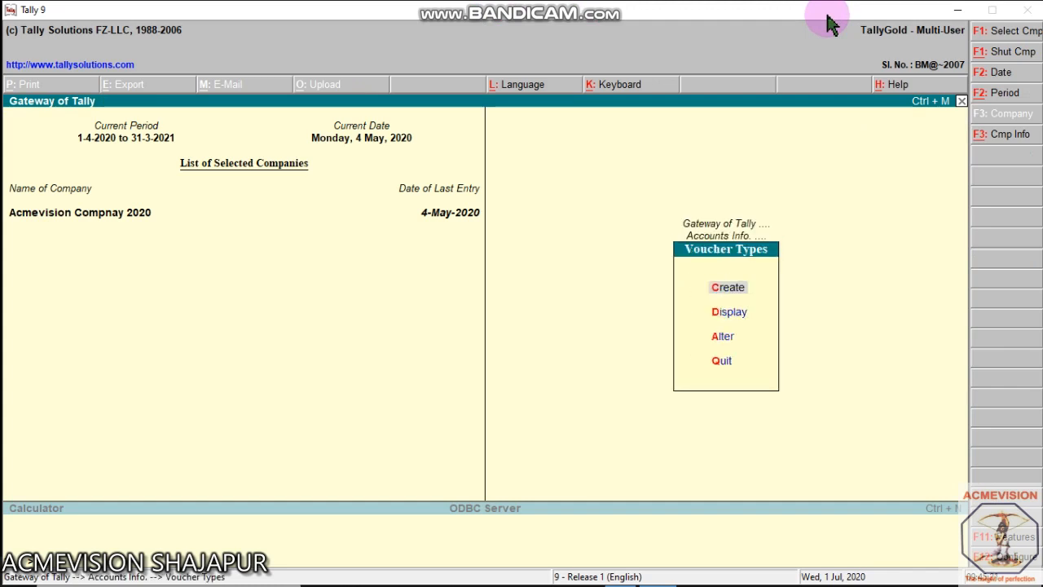
key("d")
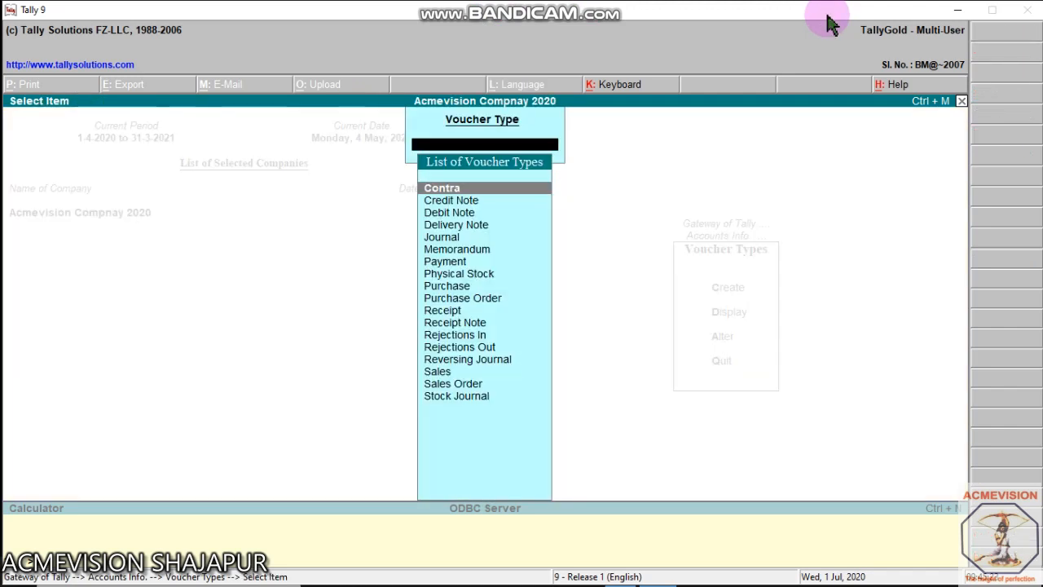
type("c")
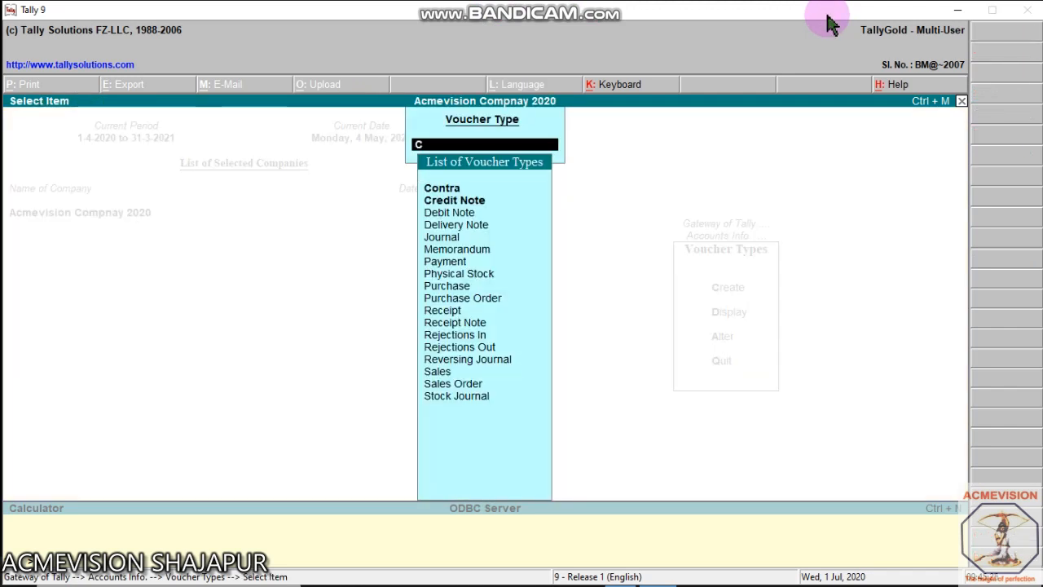
key("Down")
key("Down")
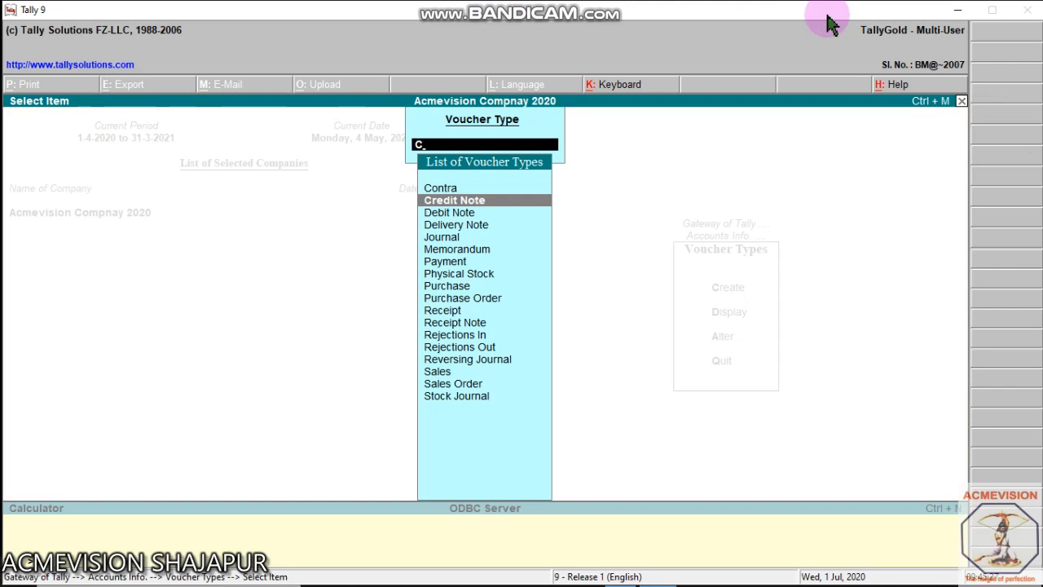
key("Return")
Add class 'Interest Payment' with Use Class for Interest Accounting set to Yes, and accept
key("Return")
key("Return")
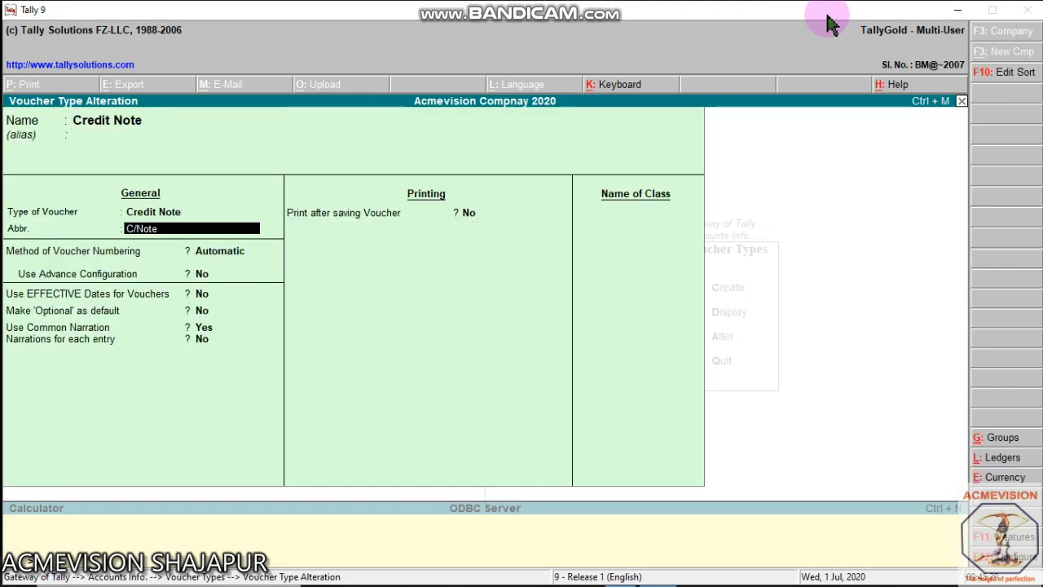
key("Return")
key("Return")
key("Return")
key("Return")
key("Return")
key("Return")
key("Return")
key("Return")
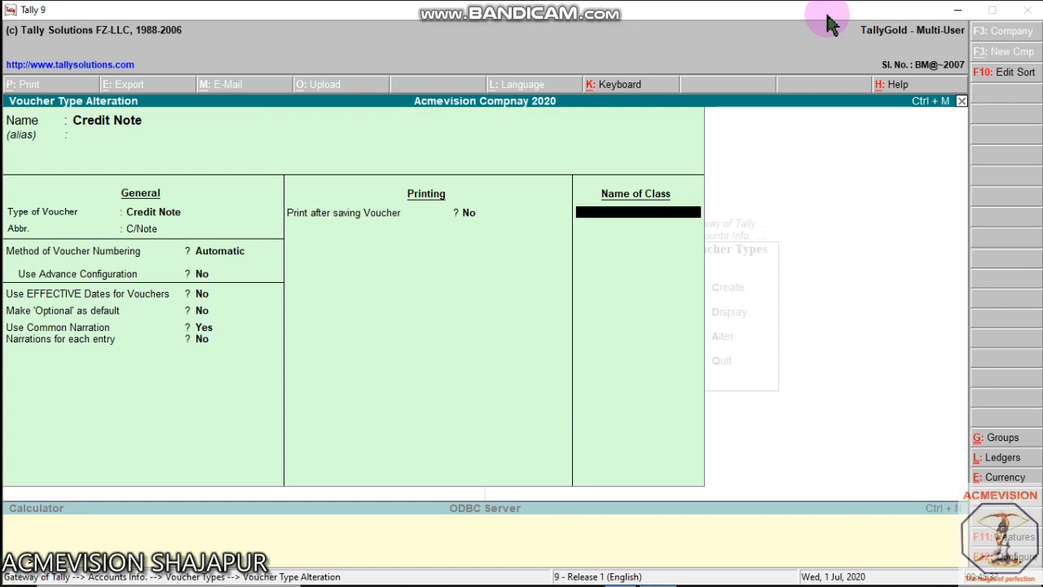
type("Interest Payment")
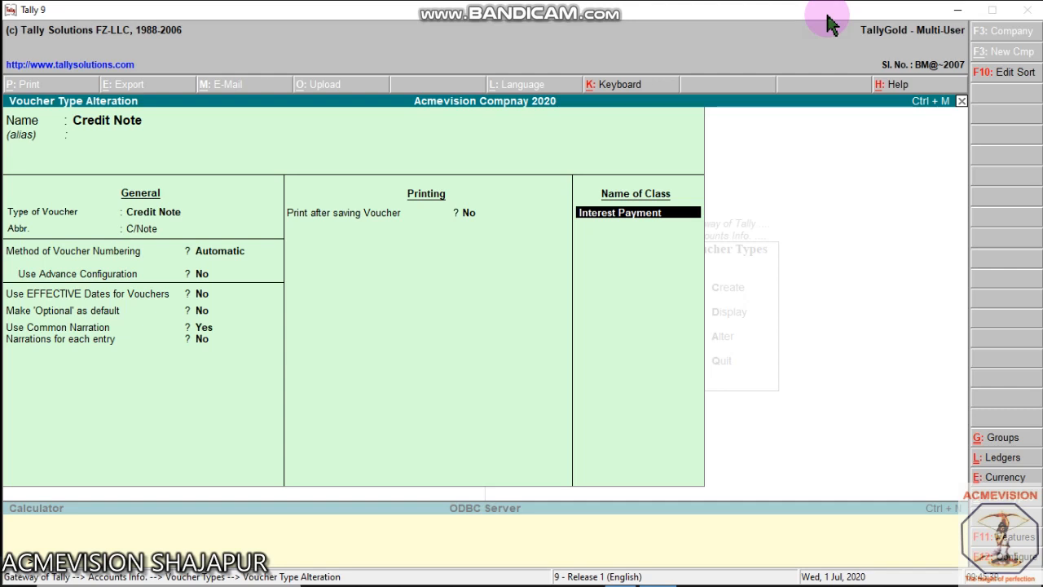
key("Return")
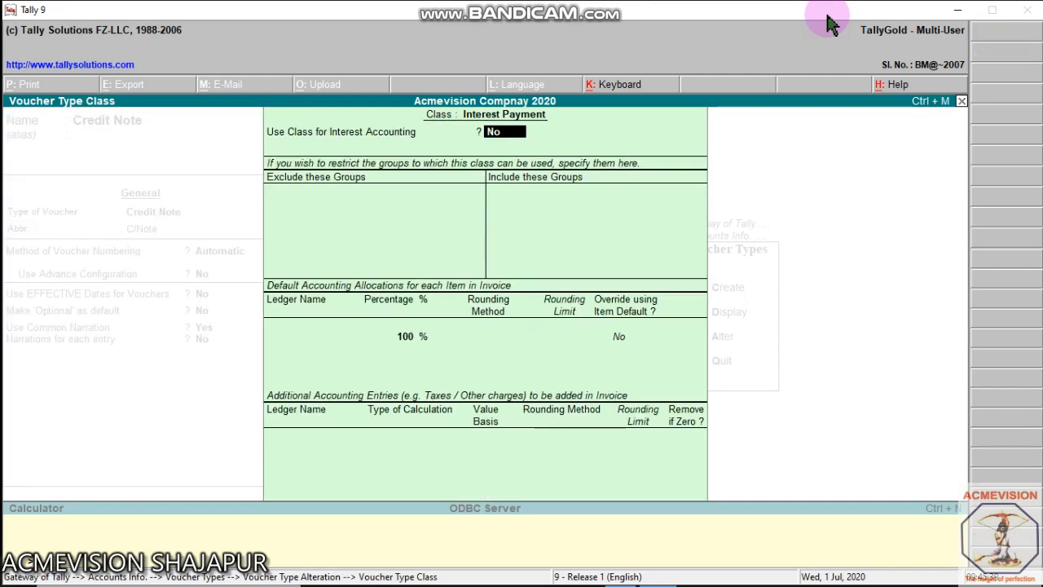
type("y")
key("Return")
key("Return")
key("Return")
key("Return")
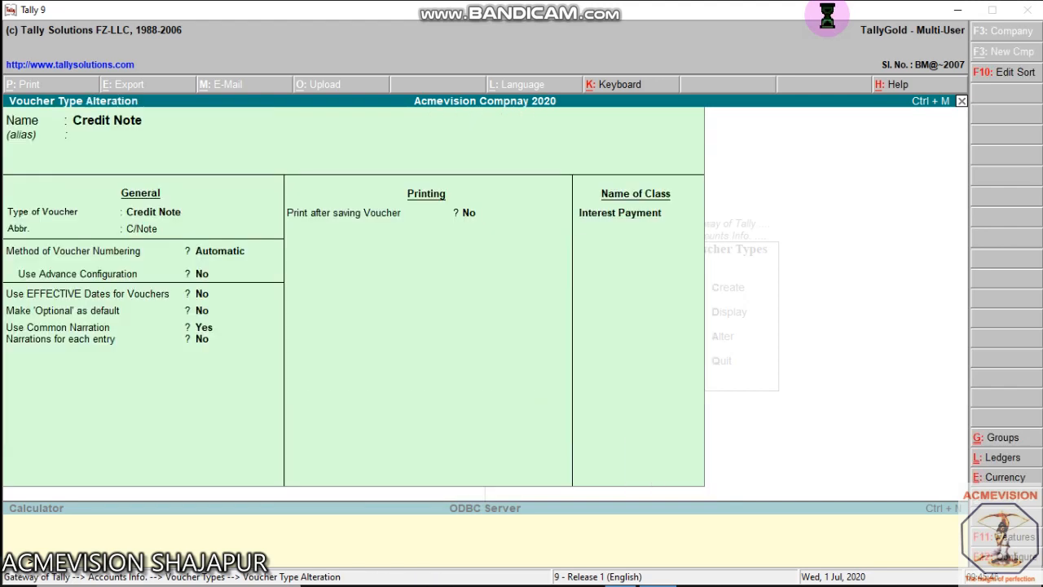
key("Escape")
key("Escape")
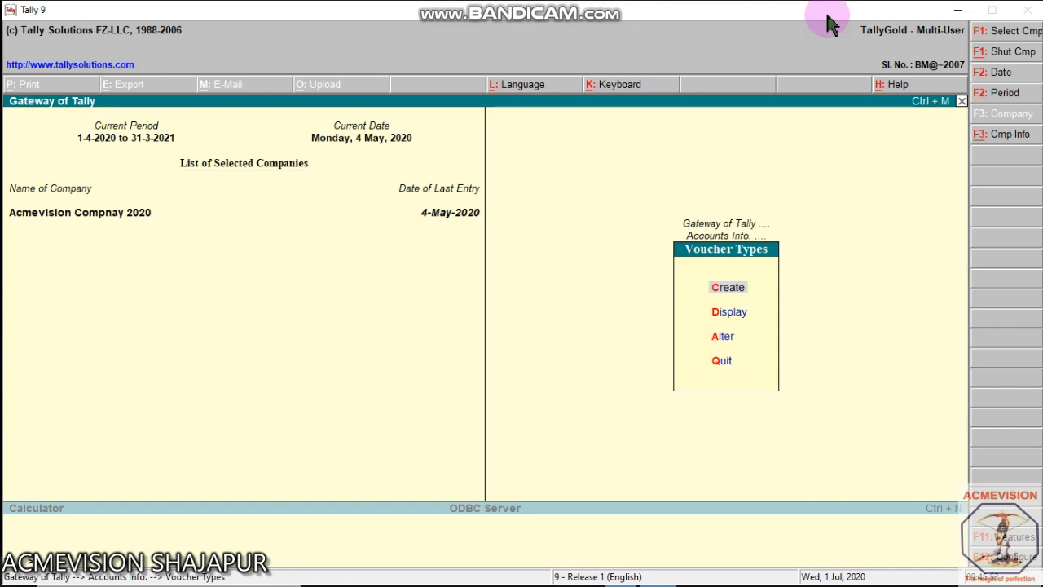
Start a new Credit Note using the Interest Payment voucher class from Accounting Vouchers
key("Escape")
key("Escape")
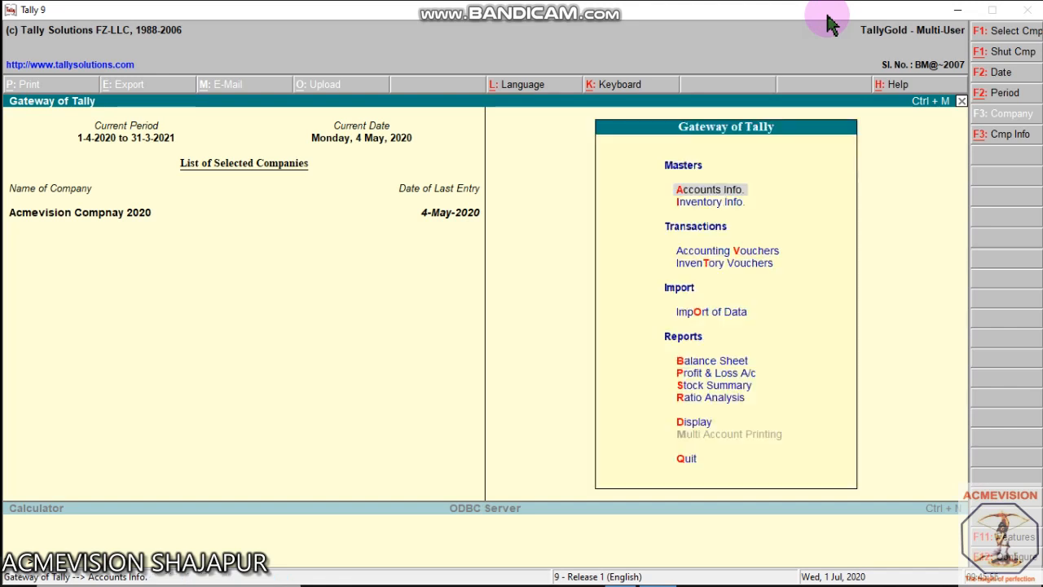
key("Down")
key("Down")
key("Down")
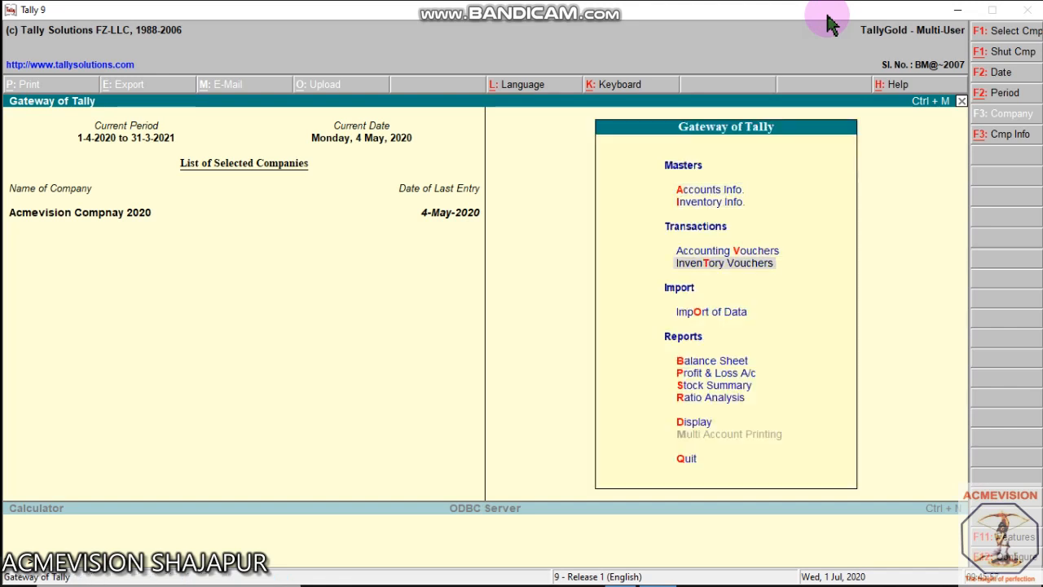
key("Up")
key("Return")
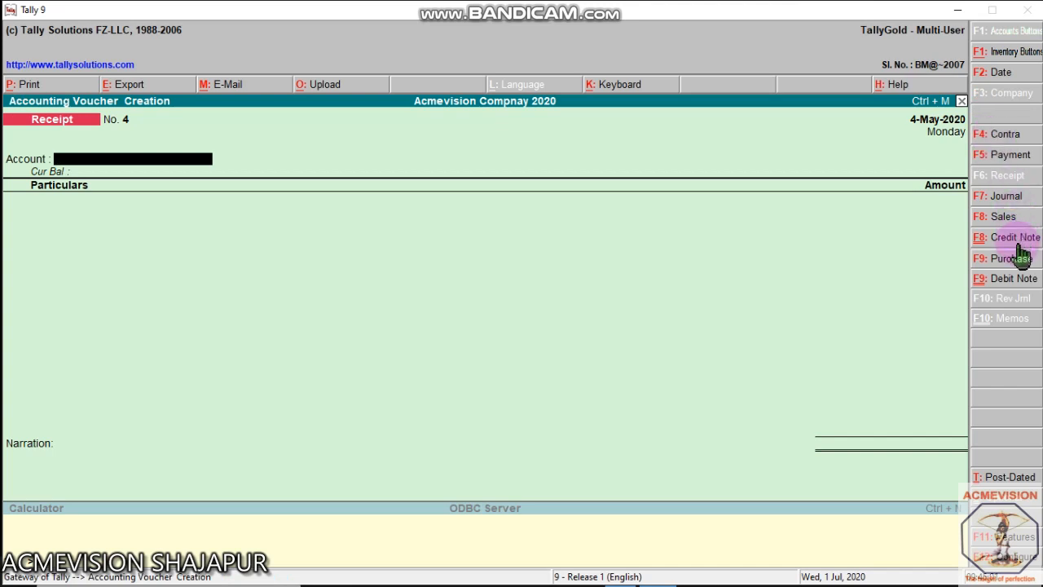
left_click(1017, 243)
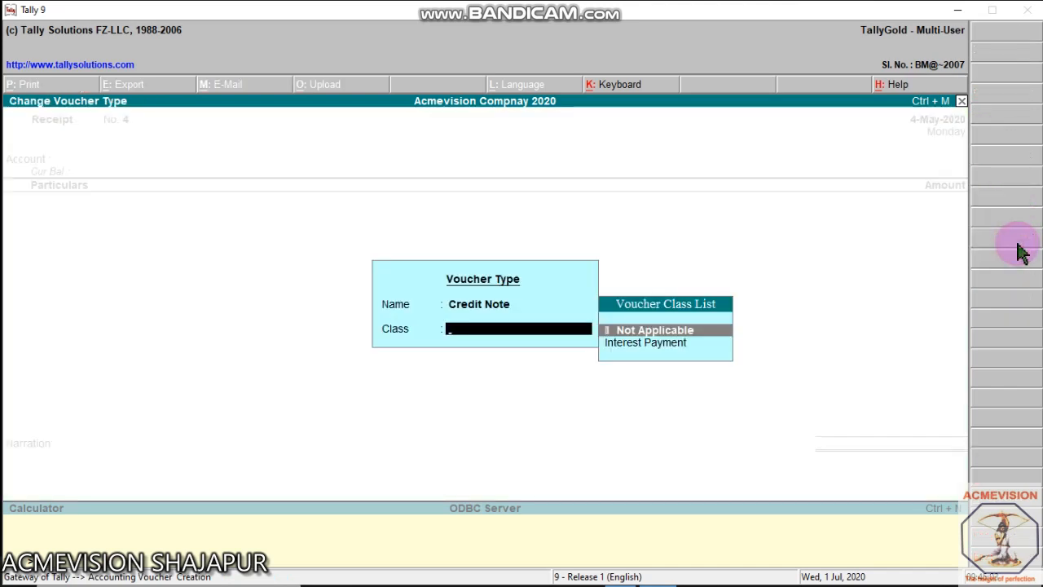
key("Down")
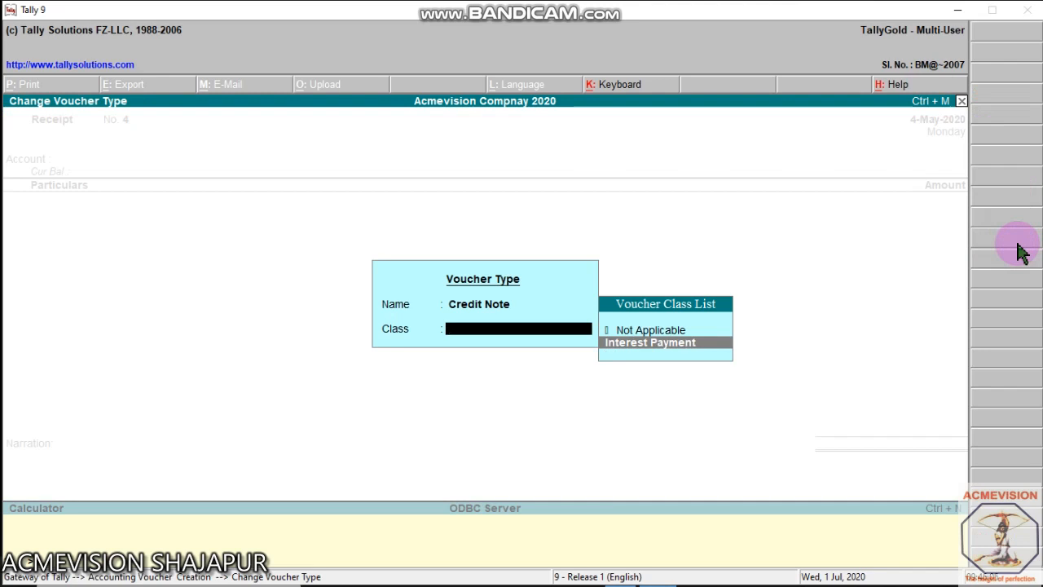
key("Return")
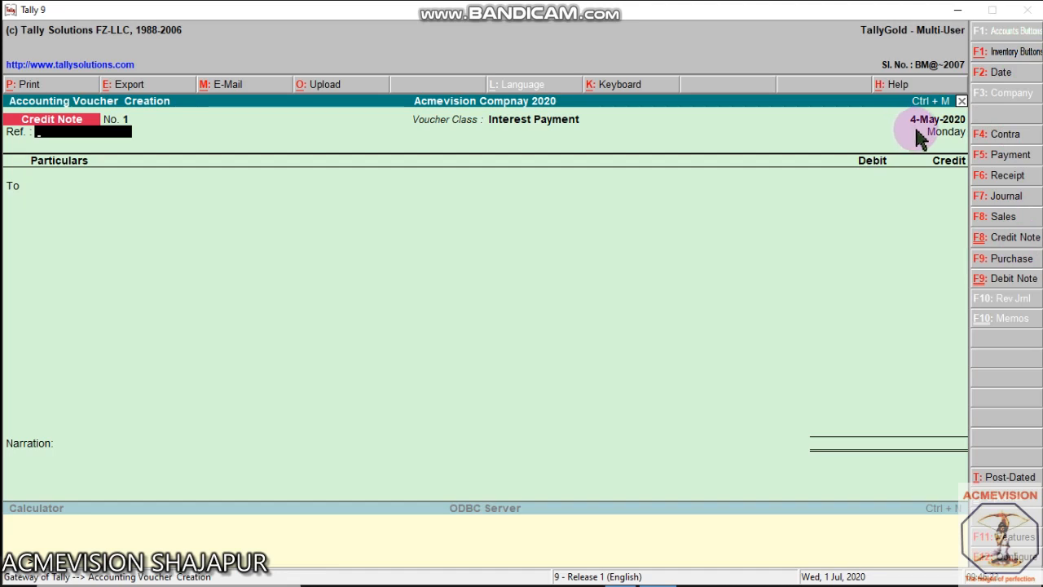
Enter reference 'bill no' and credit the party 32.88 interest on Bill No 23 as New Ref
type("bill no")
key("Return")
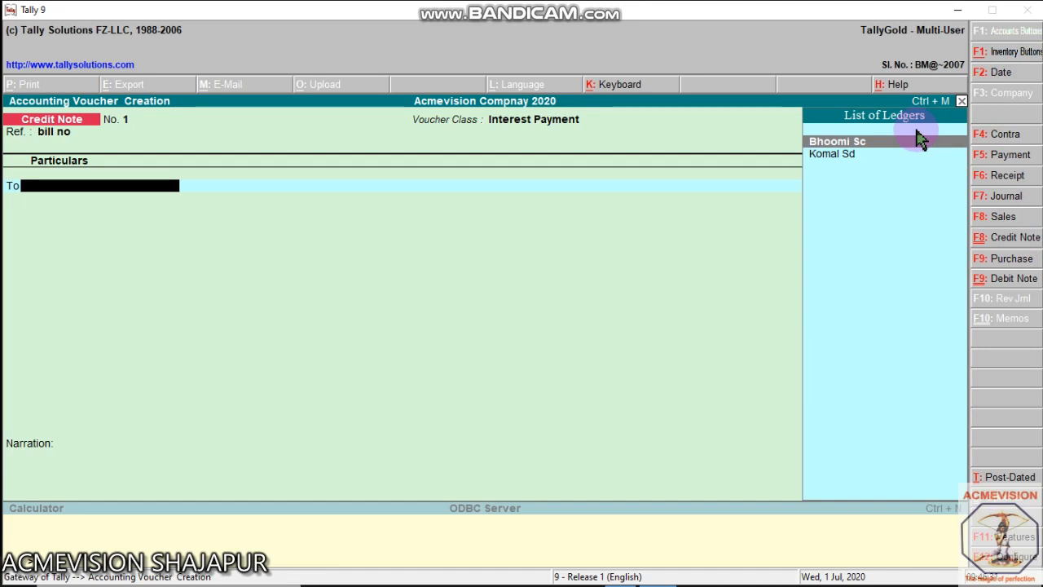
key("Return")
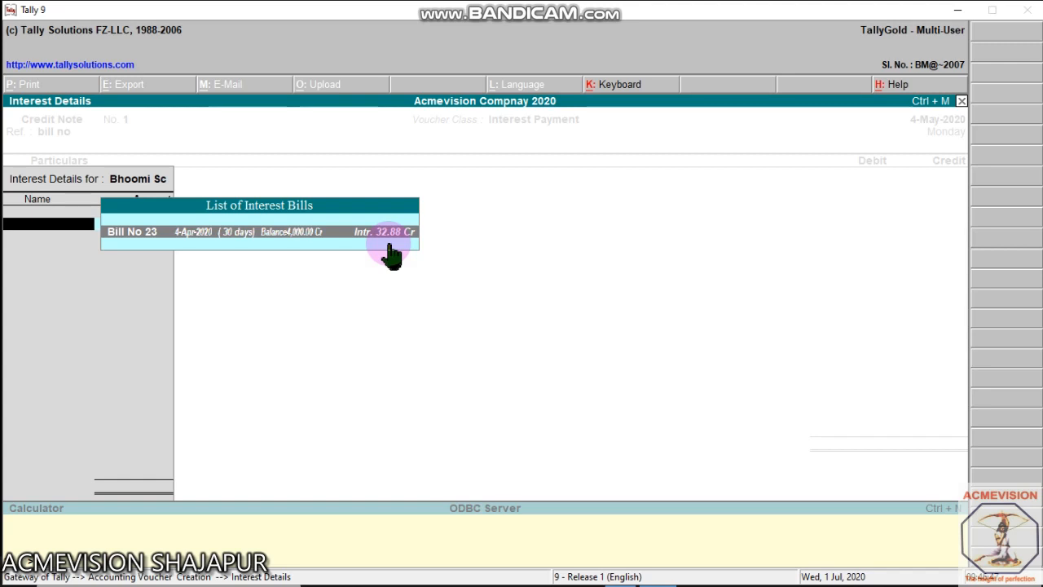
key("Return")
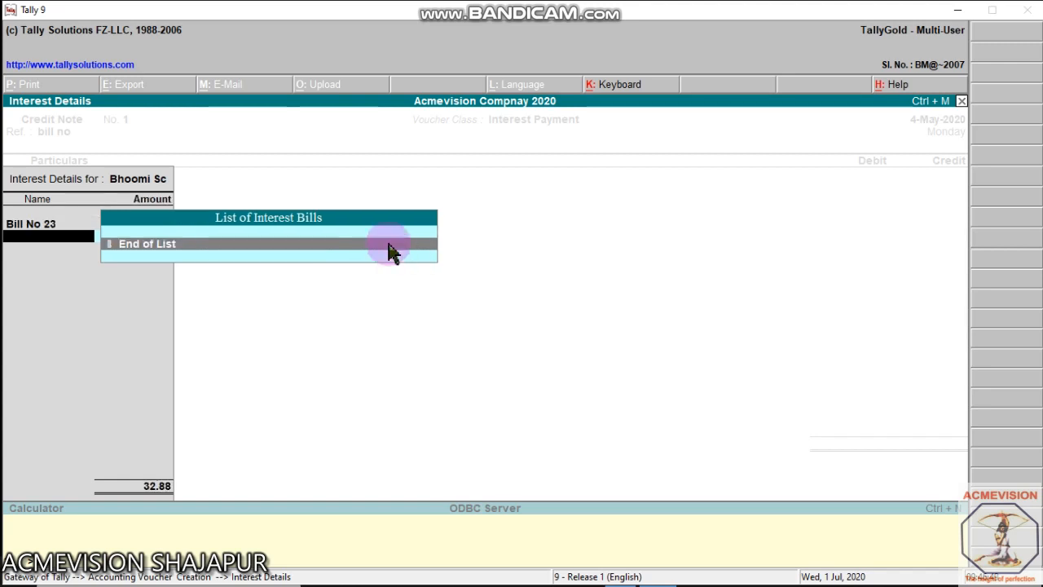
key("Return")
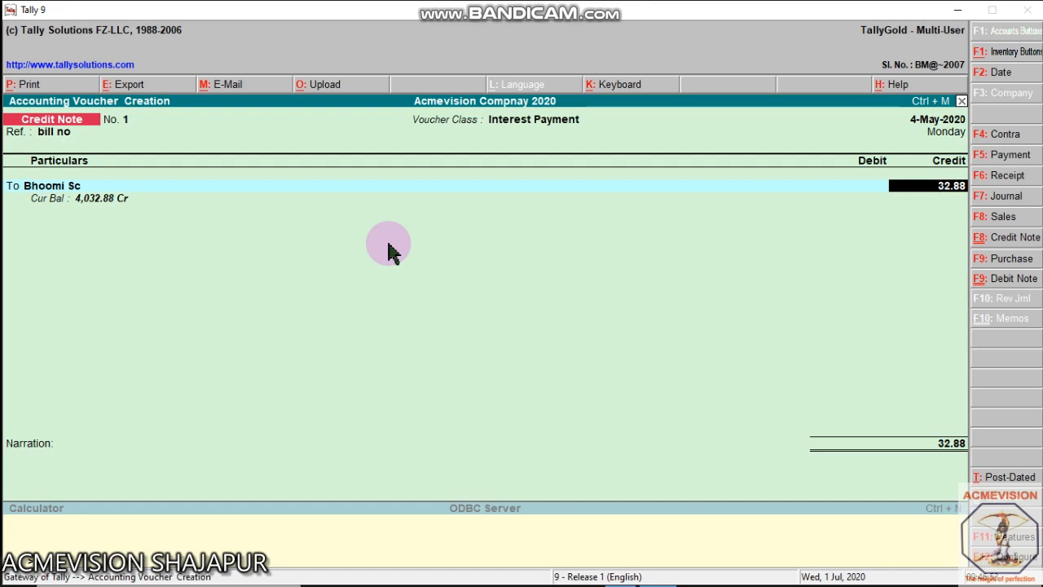
key("Return")
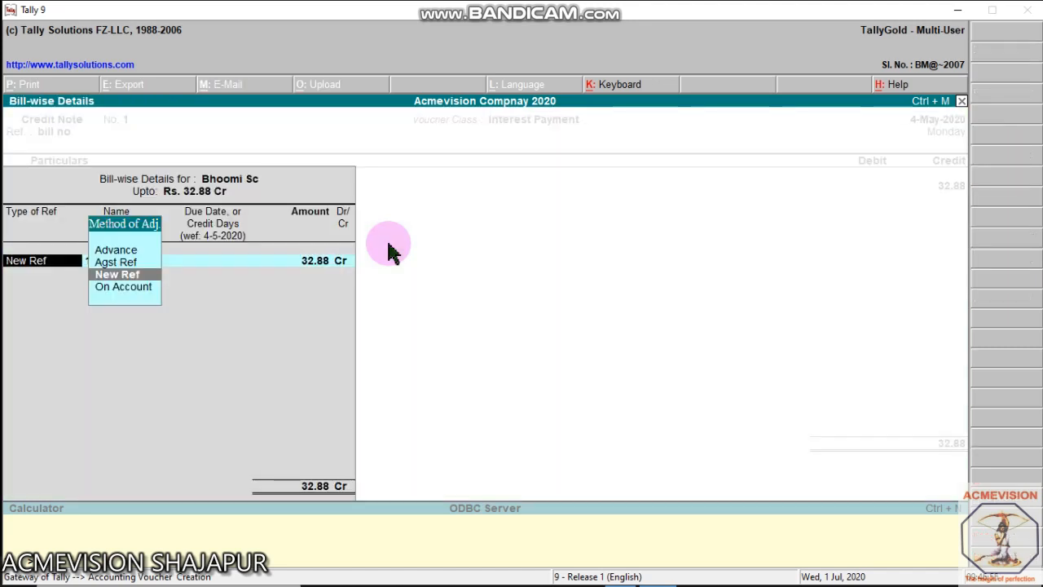
key("Return")
key("Return")
key("Return")
key("Return")
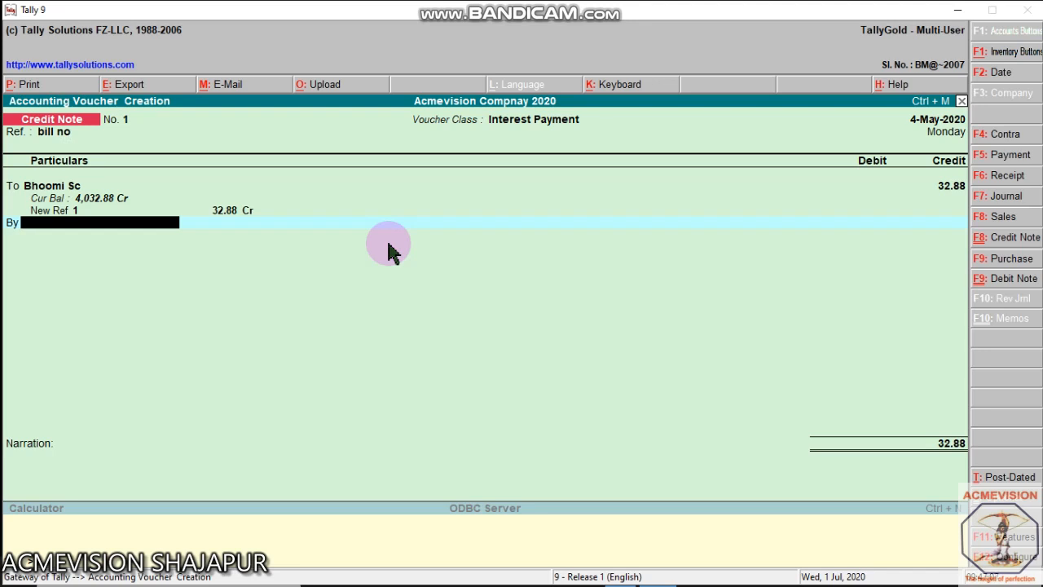
key("alt+c")
Create the 'Interest Payment' ledger under Indirect Expenses for the debit line
type("In")
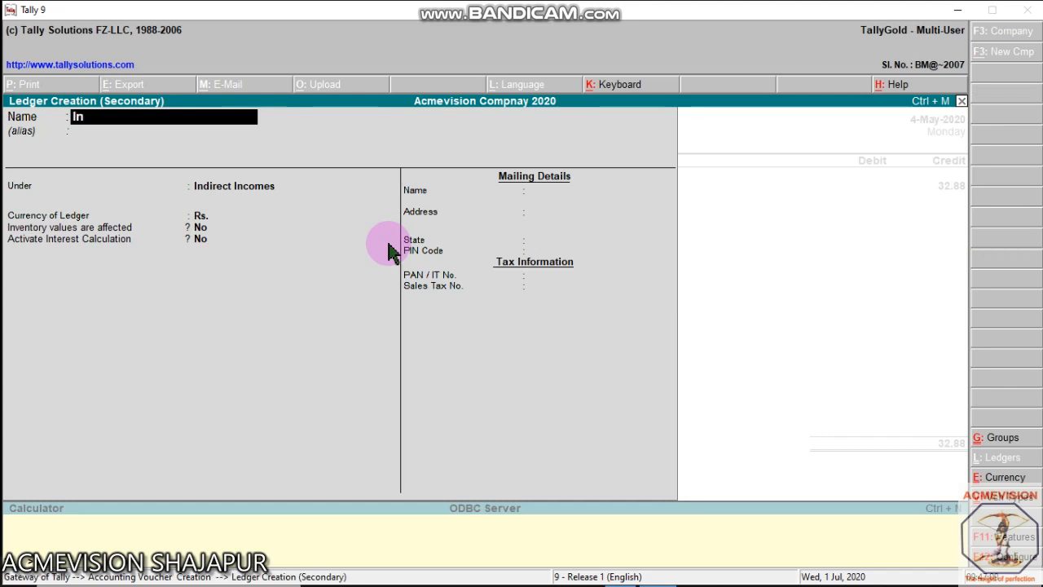
type("terest Payment")
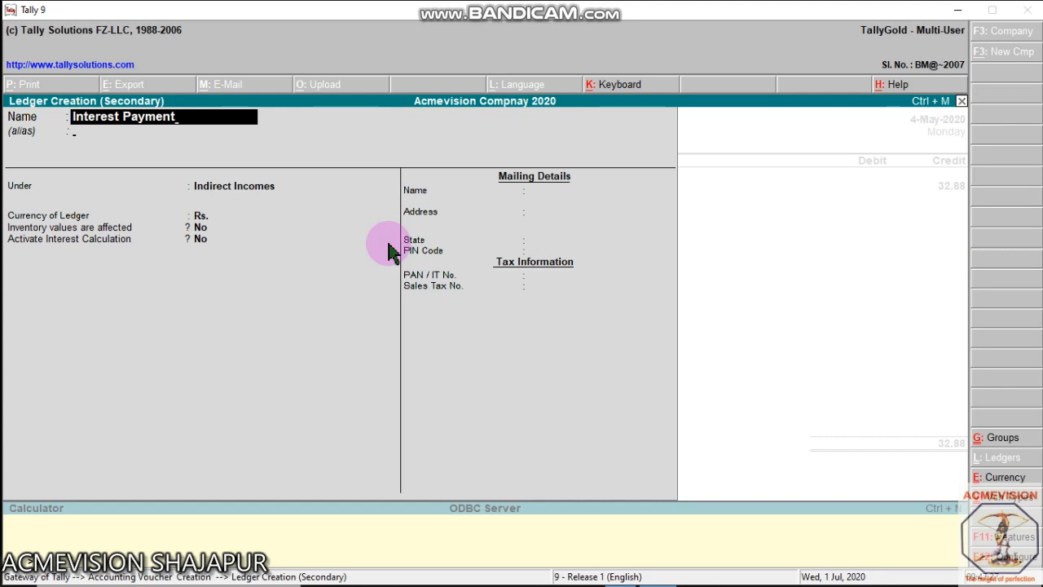
key("Return")
key("Return")
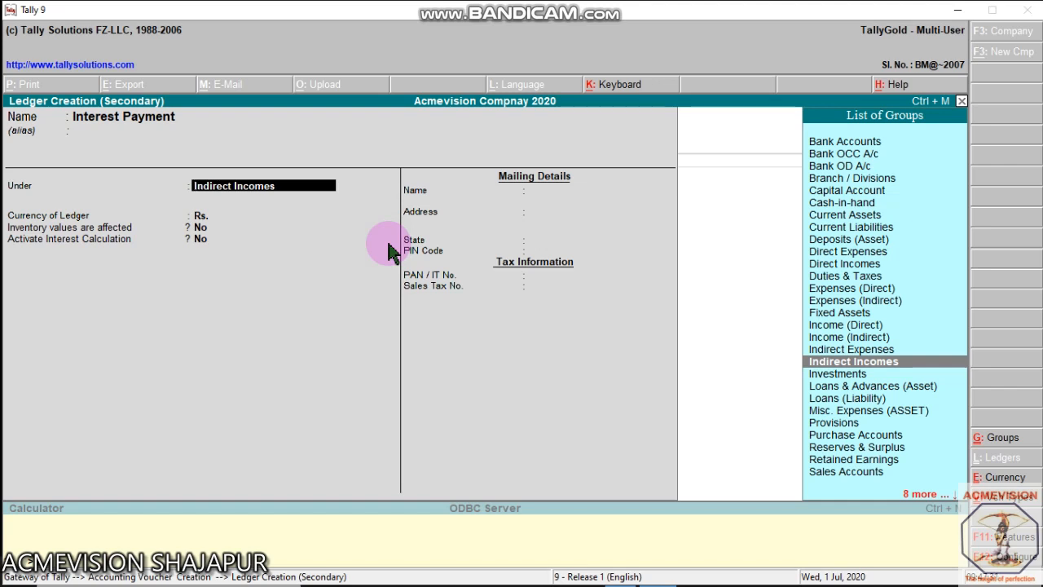
key("Up")
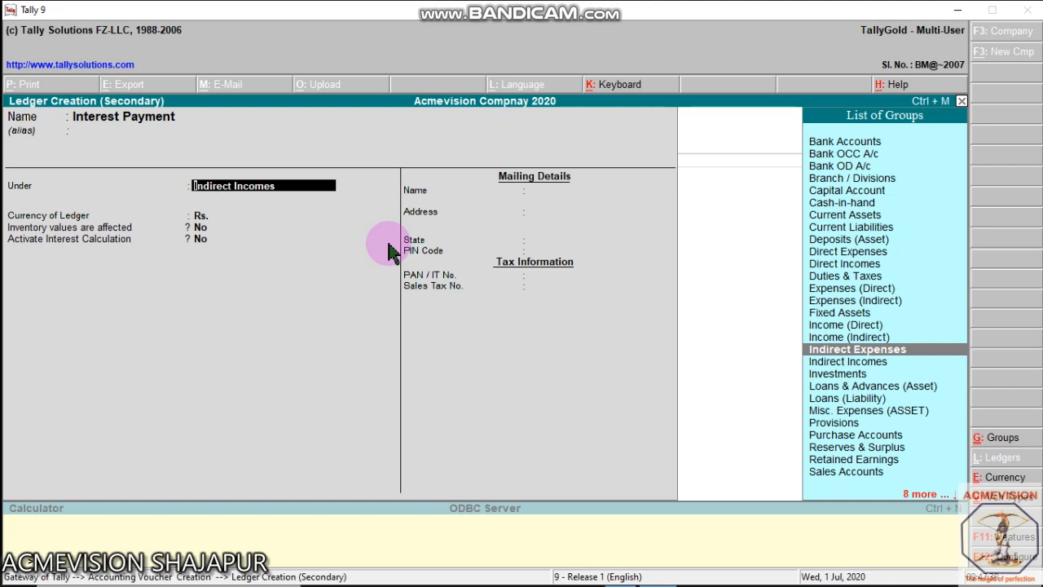
key("Return")
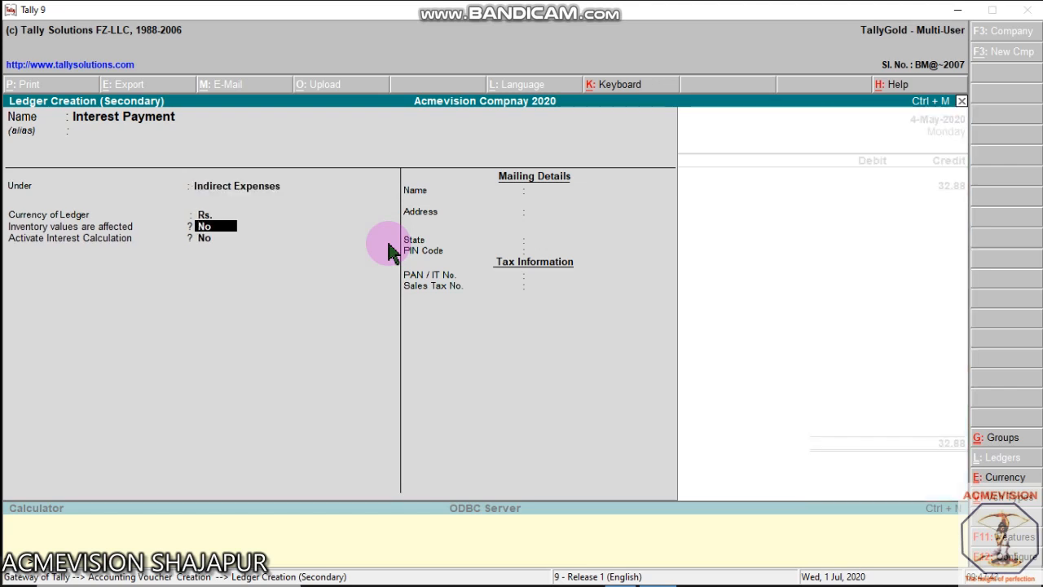
key("Return")
key("Return")
key("Return")
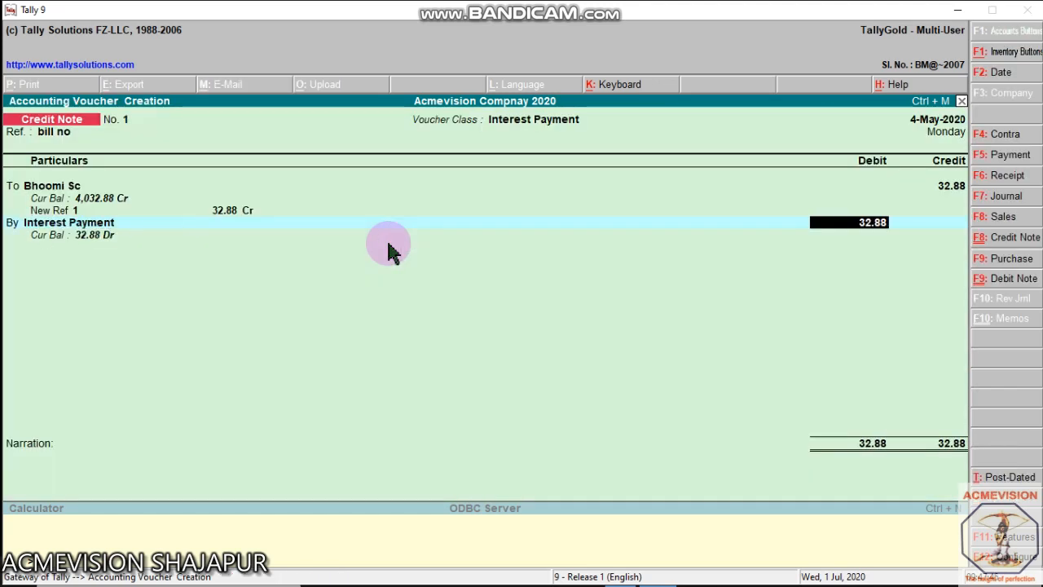
Restore the Tally window, accept the 32.88 debit and skip the narration
left_click(958, 10)
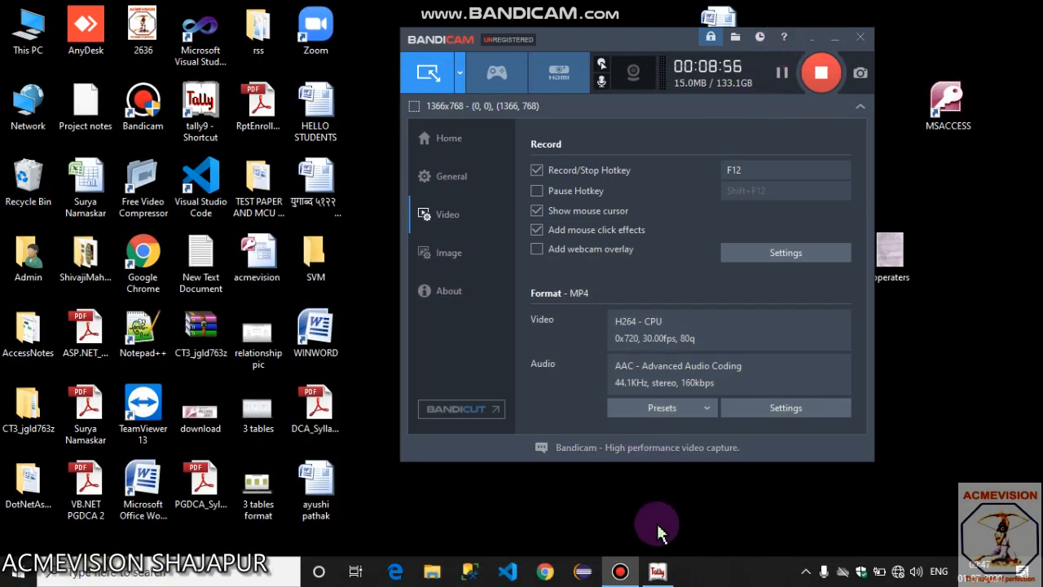
left_click(658, 572)
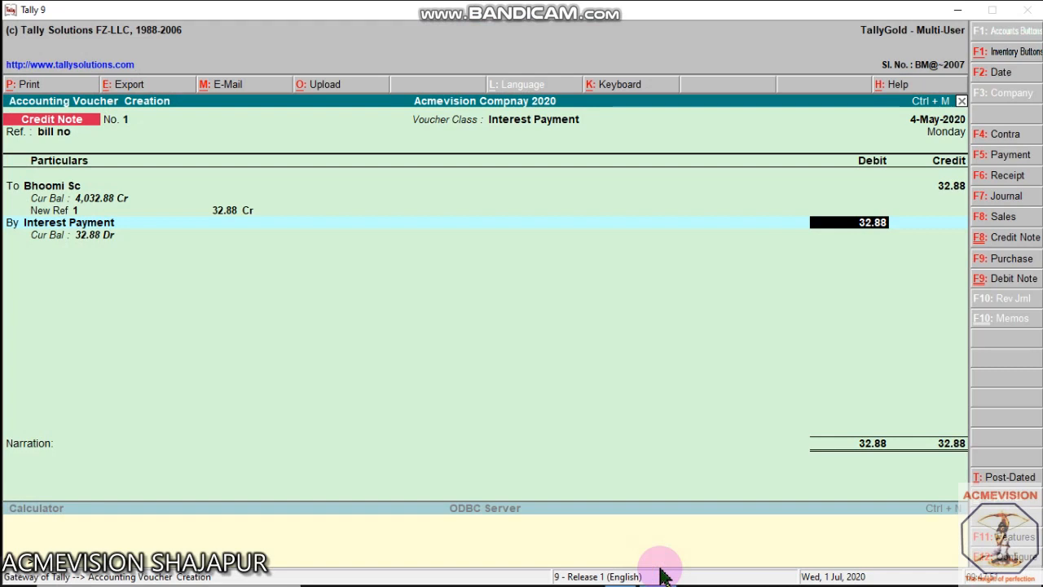
key("Return")
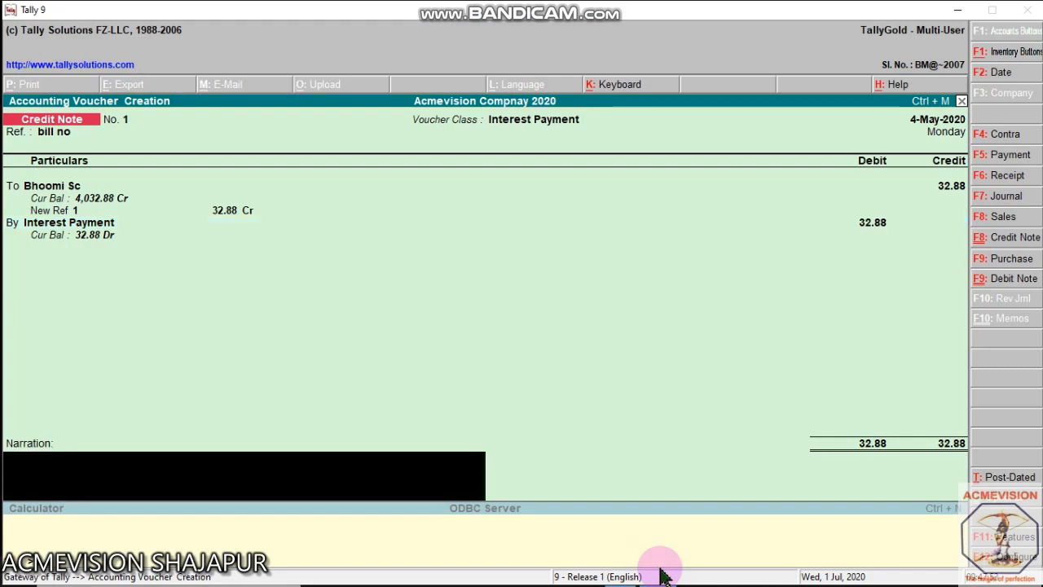
key("Return")
key("Return")
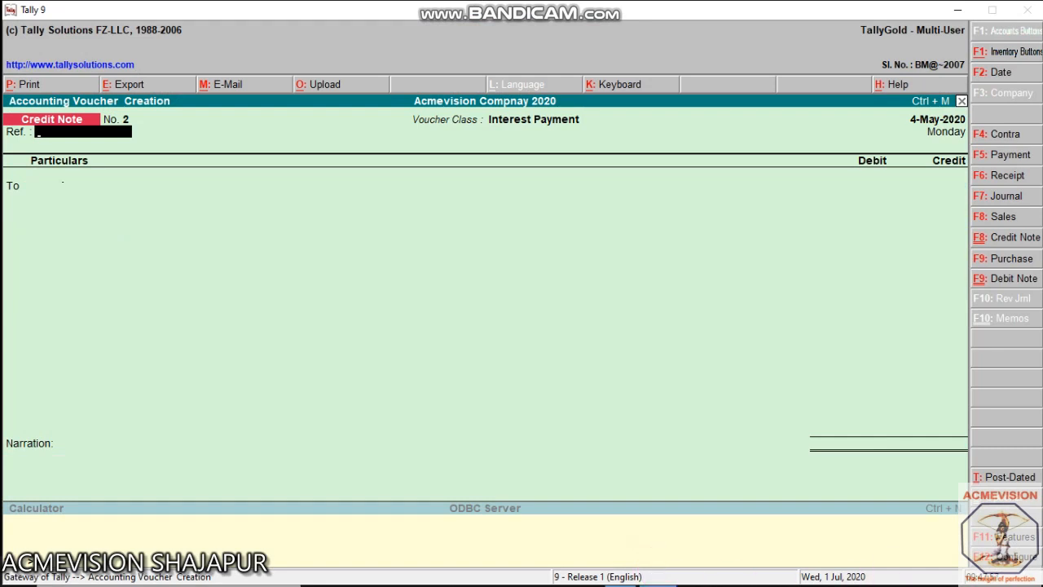
Start a Payment voucher with Cash as the account and the party's ledger as payee
left_click(999, 163)
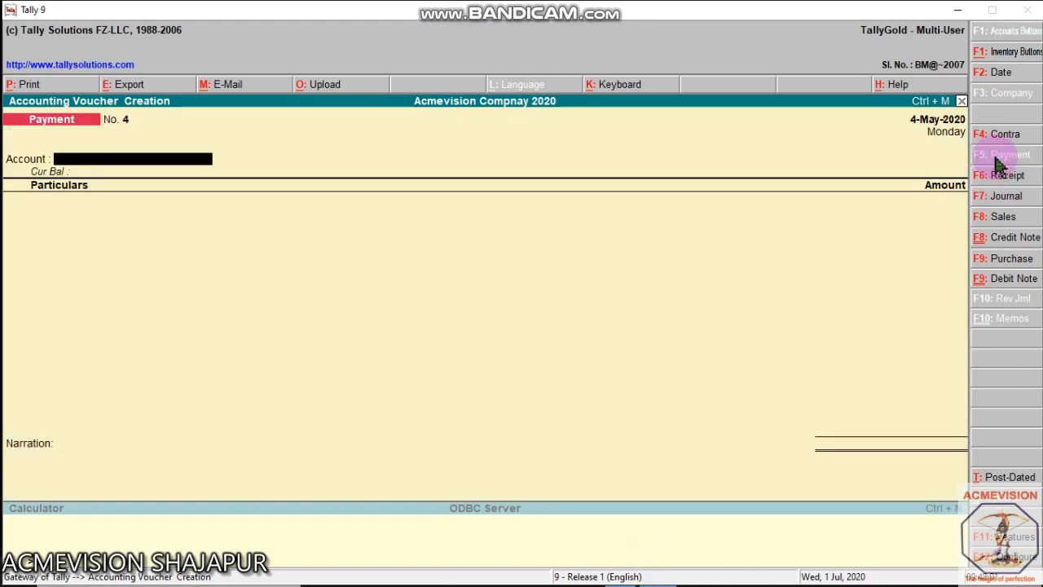
type("c")
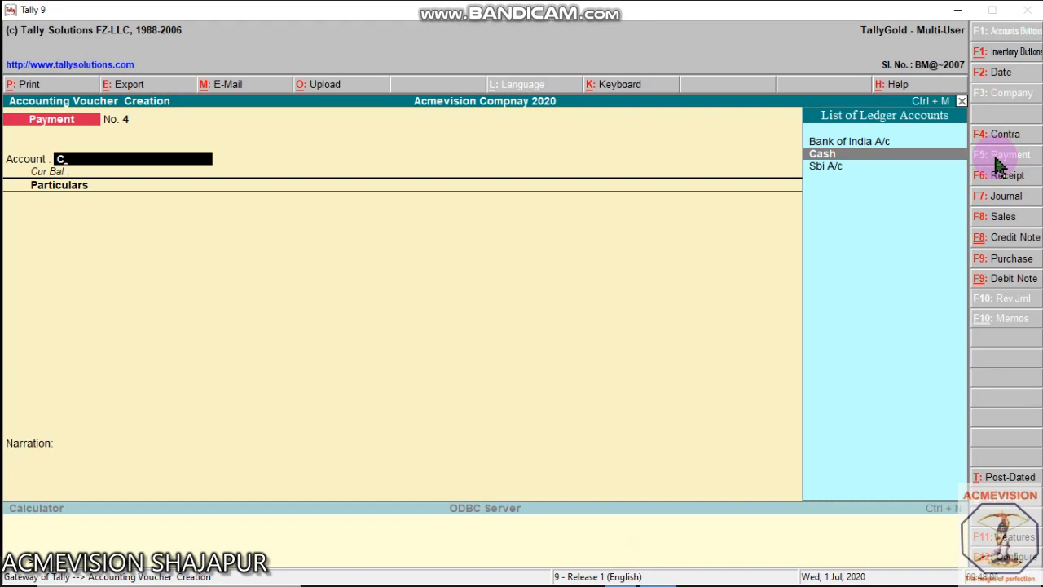
key("Return")
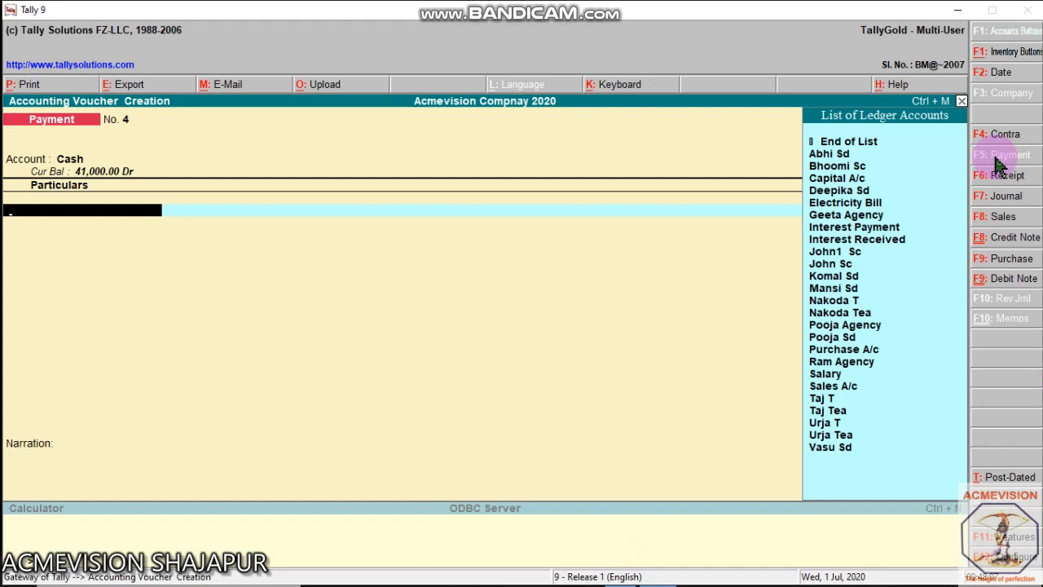
type("b")
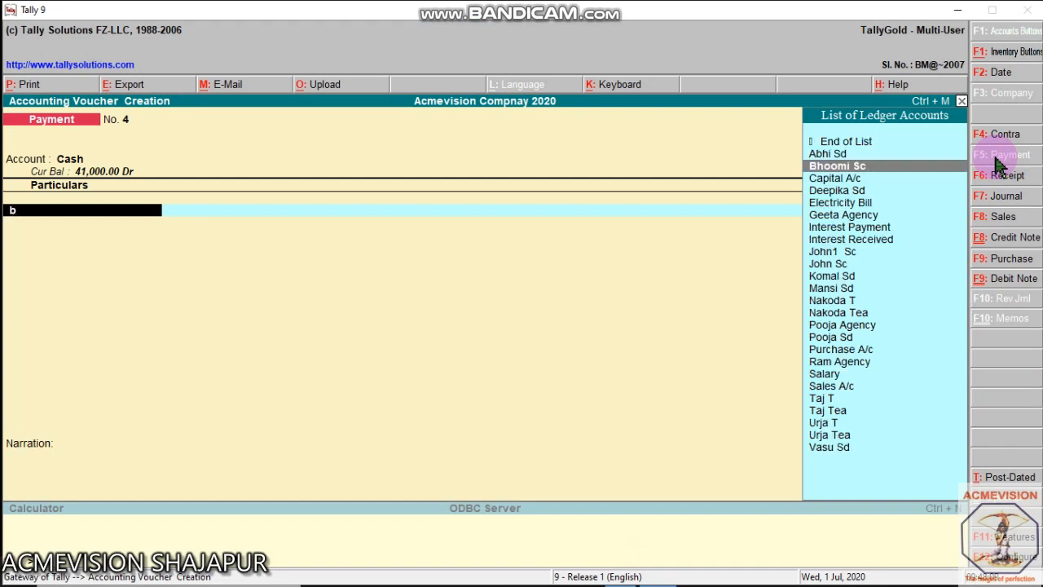
key("Return")
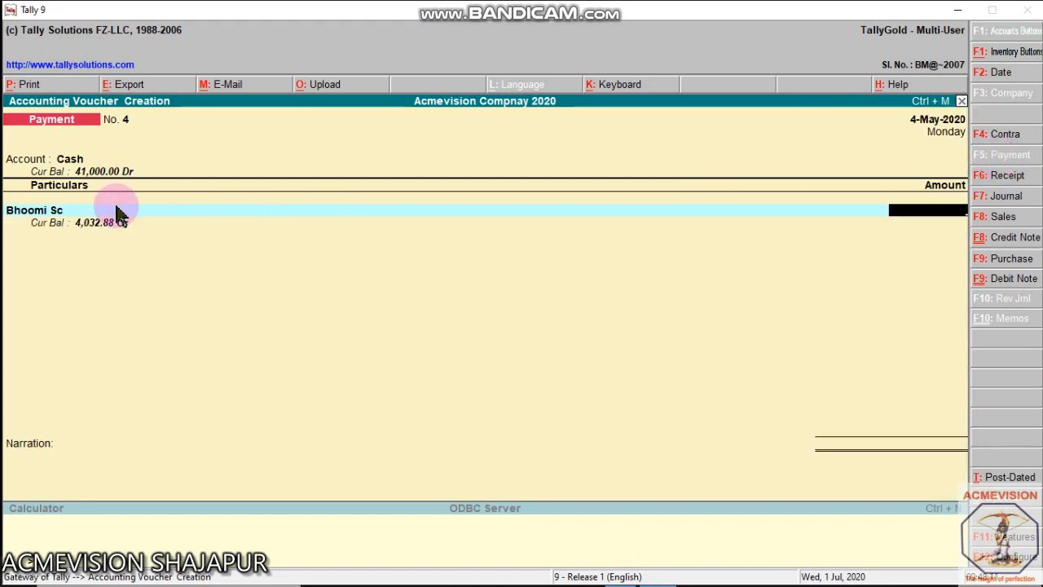